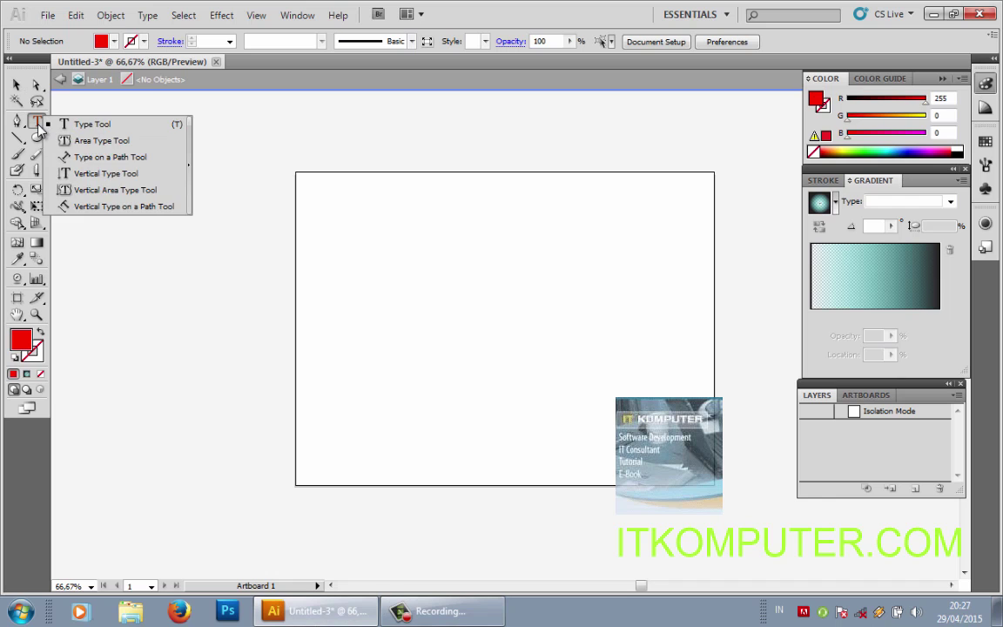
Step: Add the text "D" as point type on the artboard
left_click(59, 123)
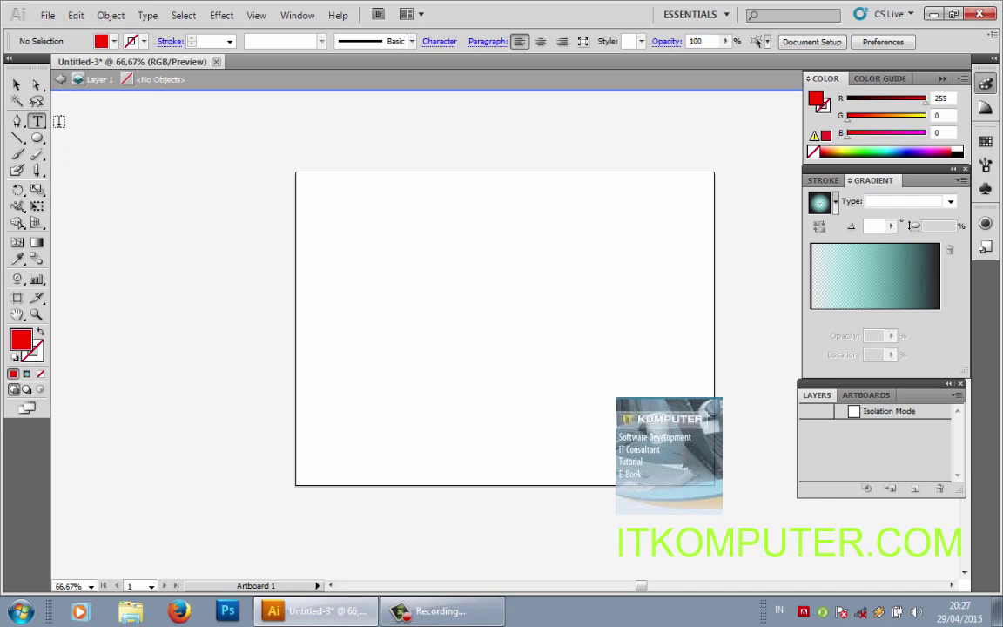
left_click(404, 322)
type("D")
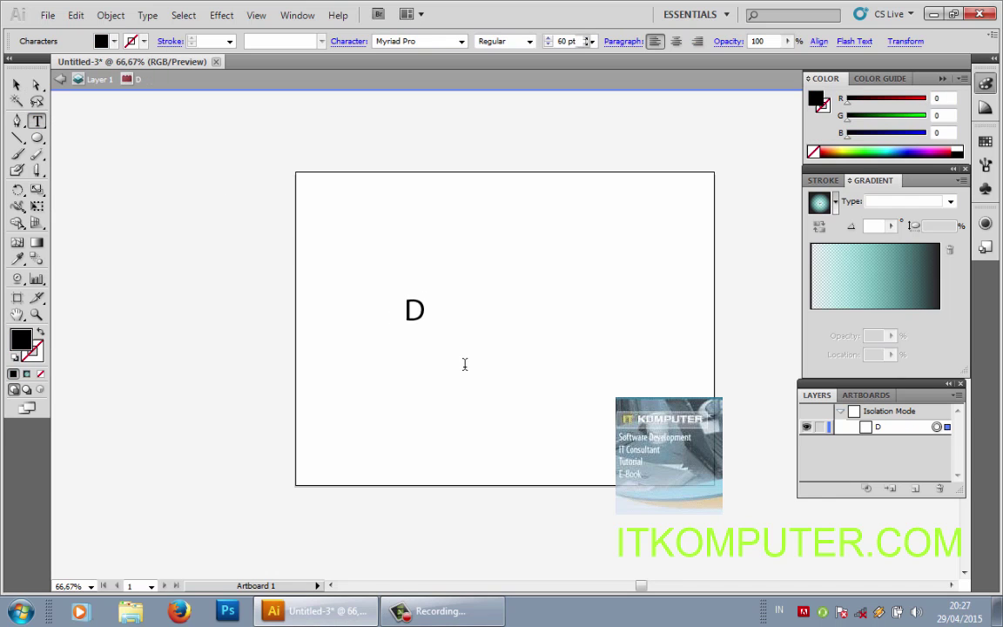
Step: Enlarge the letter D to about 428 pt and place it around the middle of the artboard
left_click(16, 85)
left_click_drag(426, 328, 598, 496)
left_click_drag(553, 360, 539, 273)
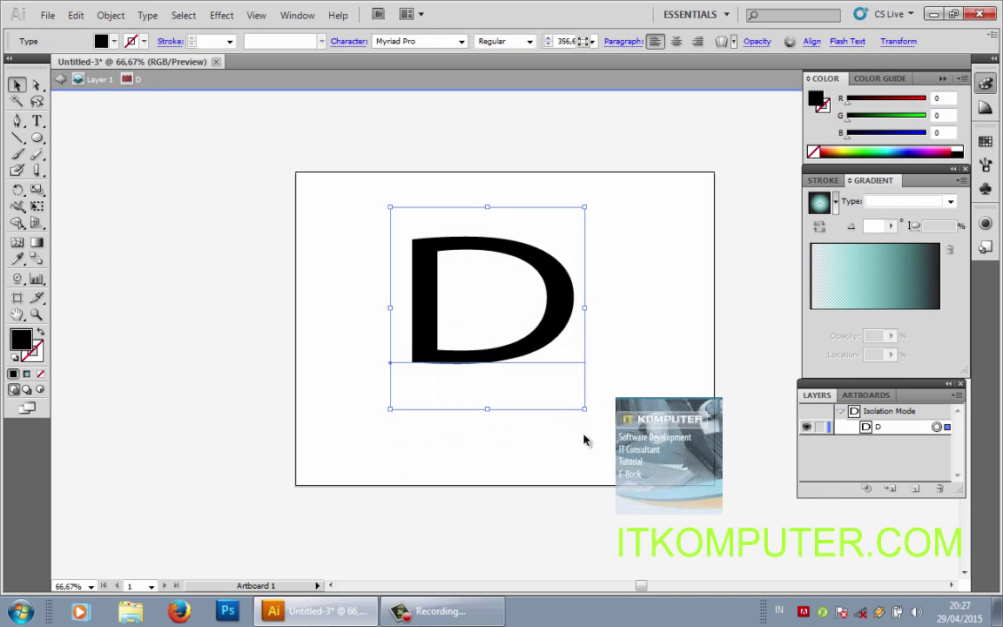
left_click_drag(583, 410, 624, 449)
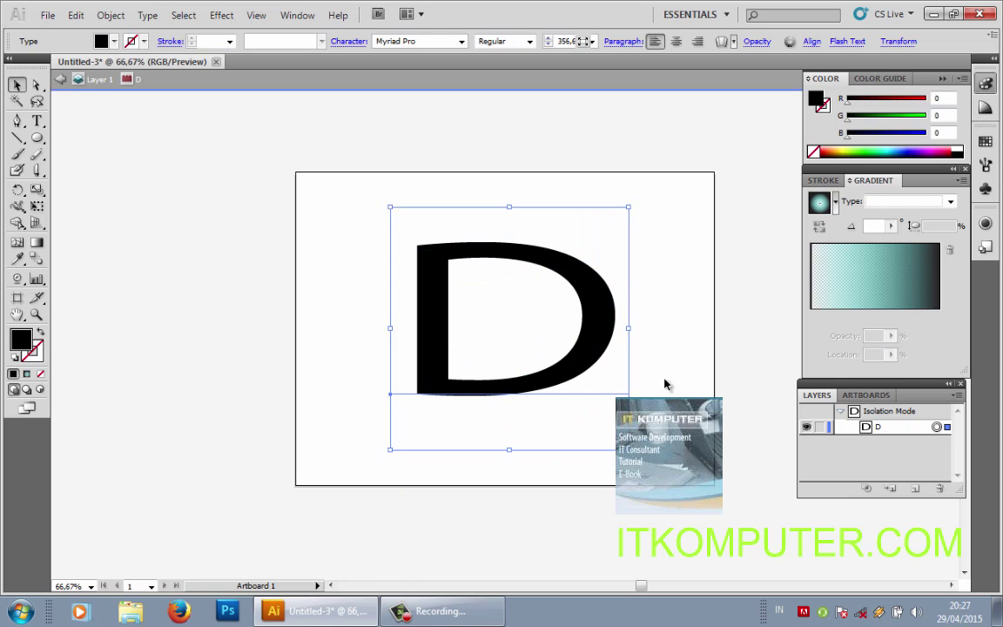
left_click(647, 302)
left_click(586, 281)
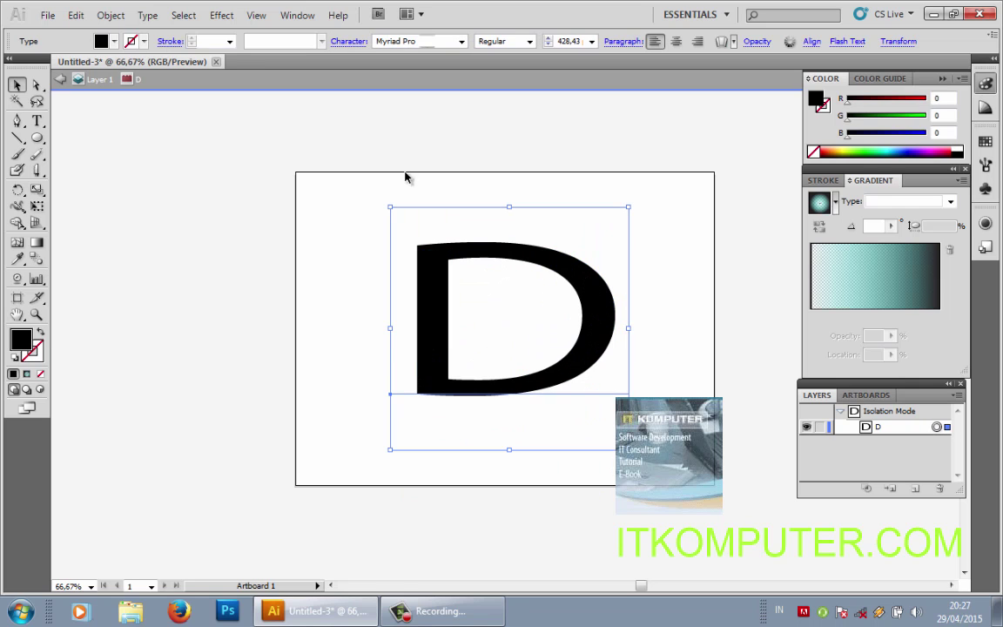
Step: Start a 3D Extrude & Bevel effect on the D with a custom rotation of -3°, 13° and -1°
left_click(220, 16)
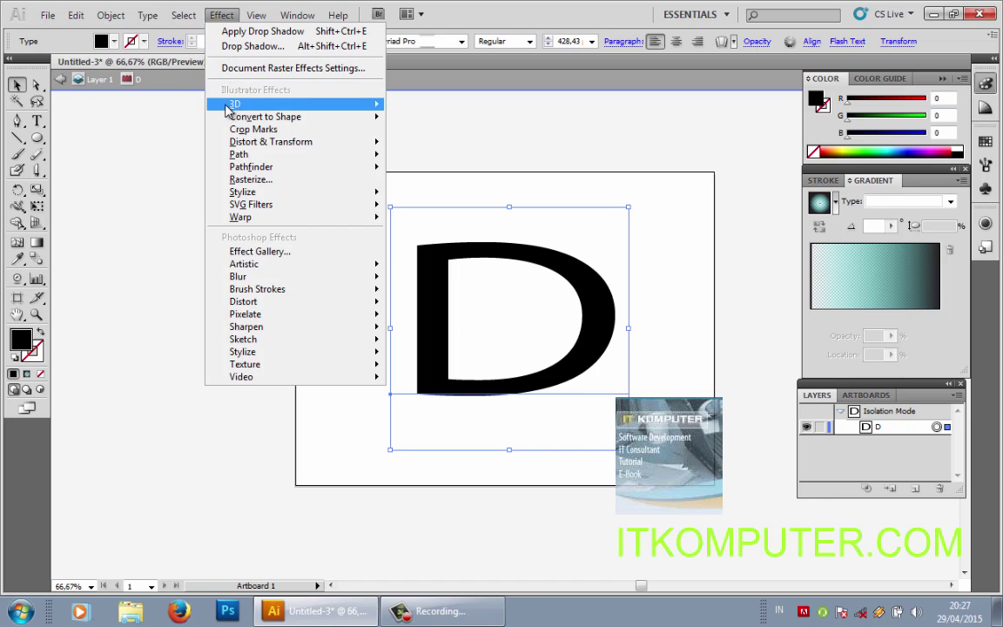
mouse_move(348, 104)
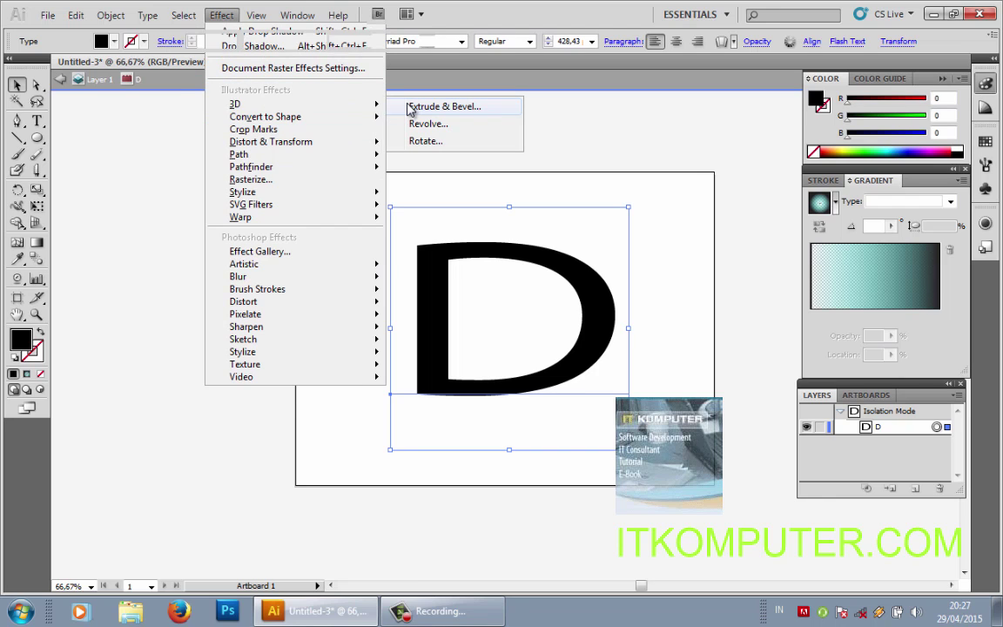
left_click(410, 107)
left_click_drag(659, 104, 689, 106)
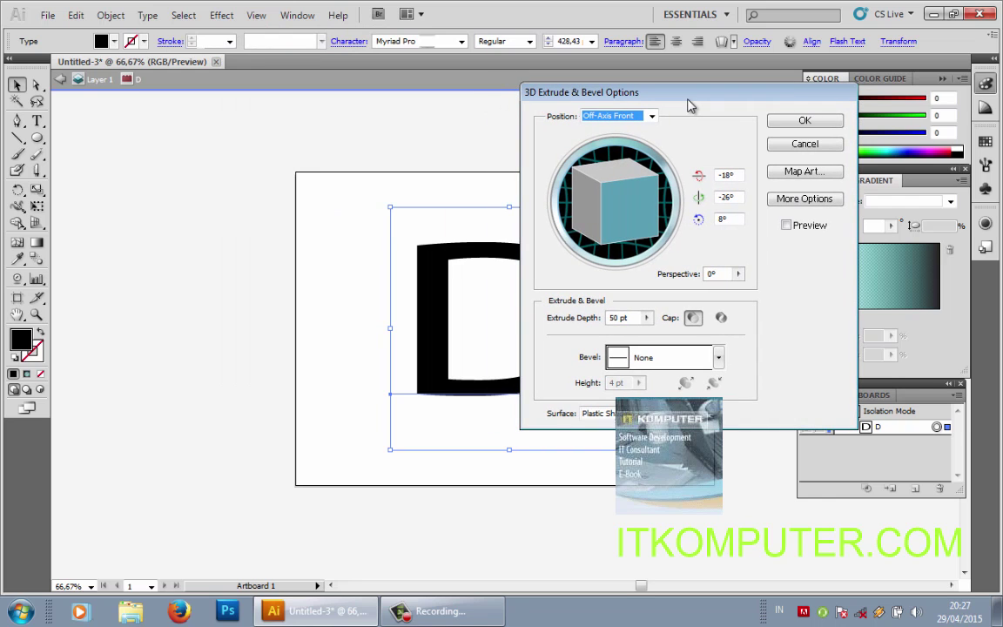
left_click_drag(638, 208, 644, 230)
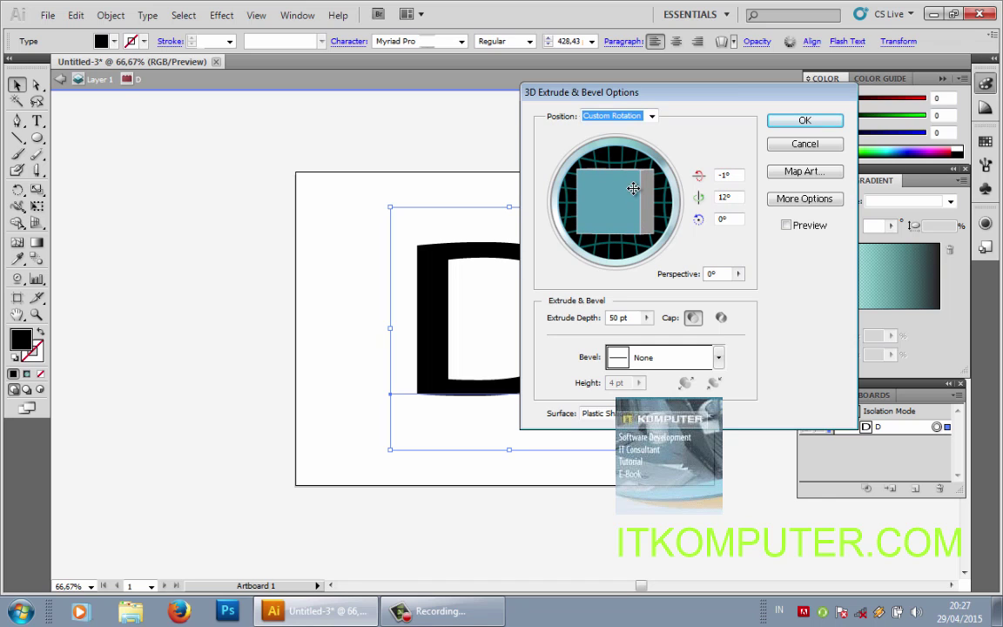
left_click_drag(633, 188, 631, 190)
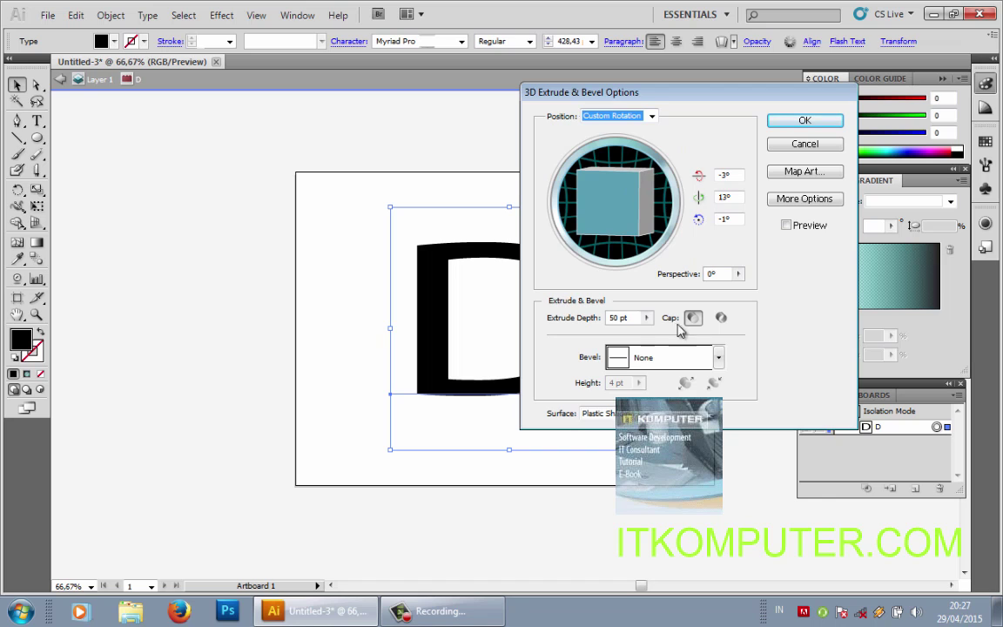
Step: Turn on the effect preview, set the extrude depth to 308 pt and apply the 3D effect
left_click(646, 319)
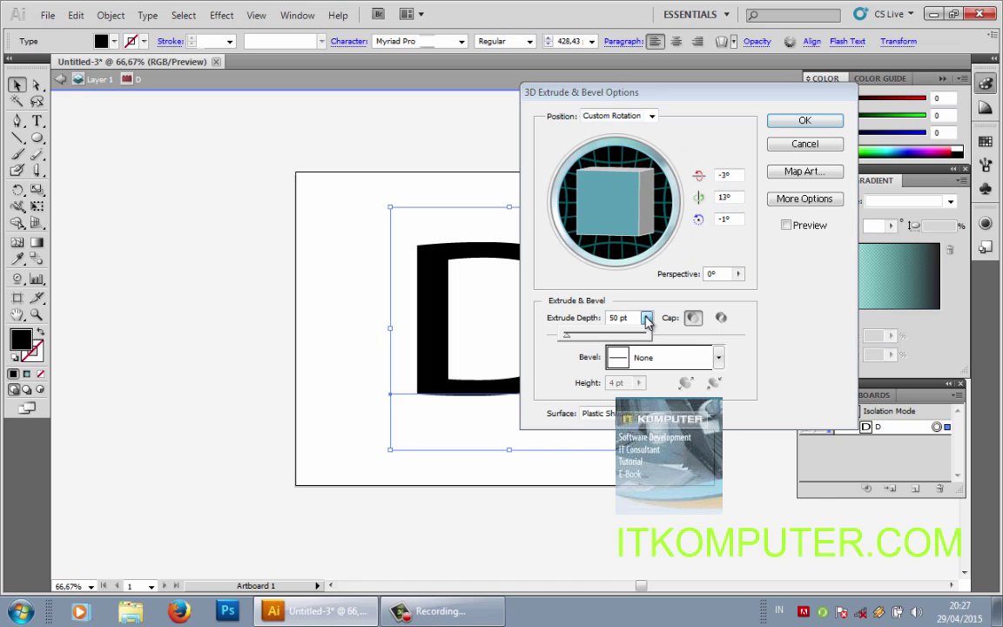
left_click(786, 227)
left_click(786, 227)
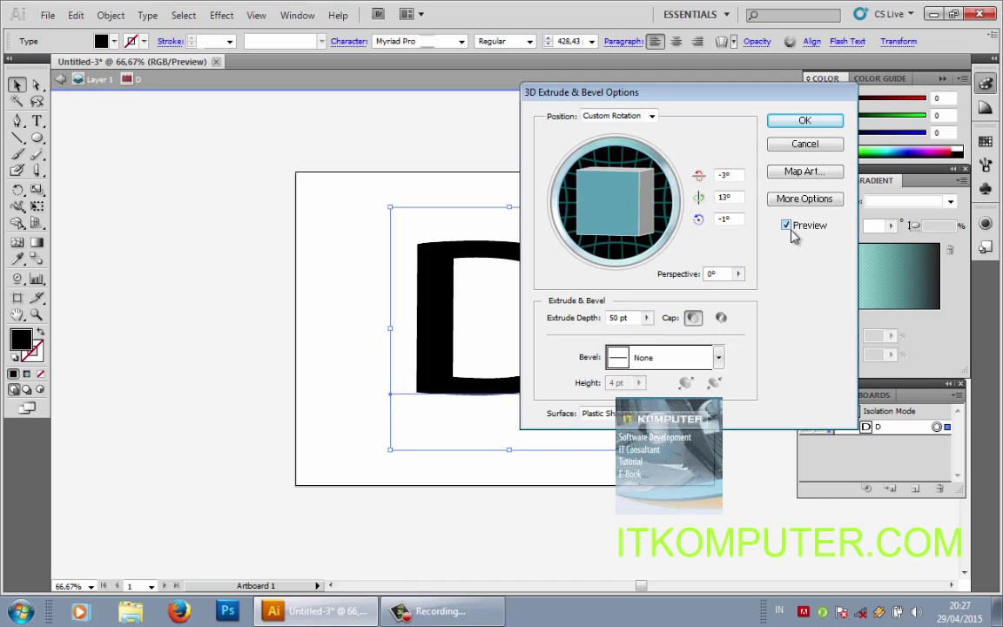
left_click(647, 318)
mouse_move(562, 335)
left_mouse_down()
mouse_move(588, 339)
mouse_move(576, 334)
left_mouse_up()
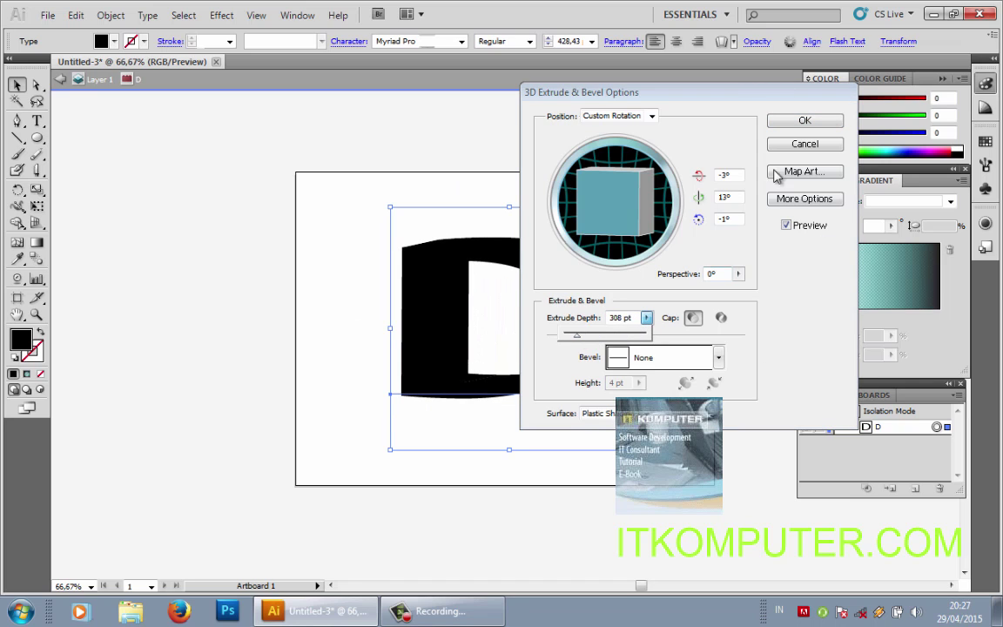
left_click(821, 127)
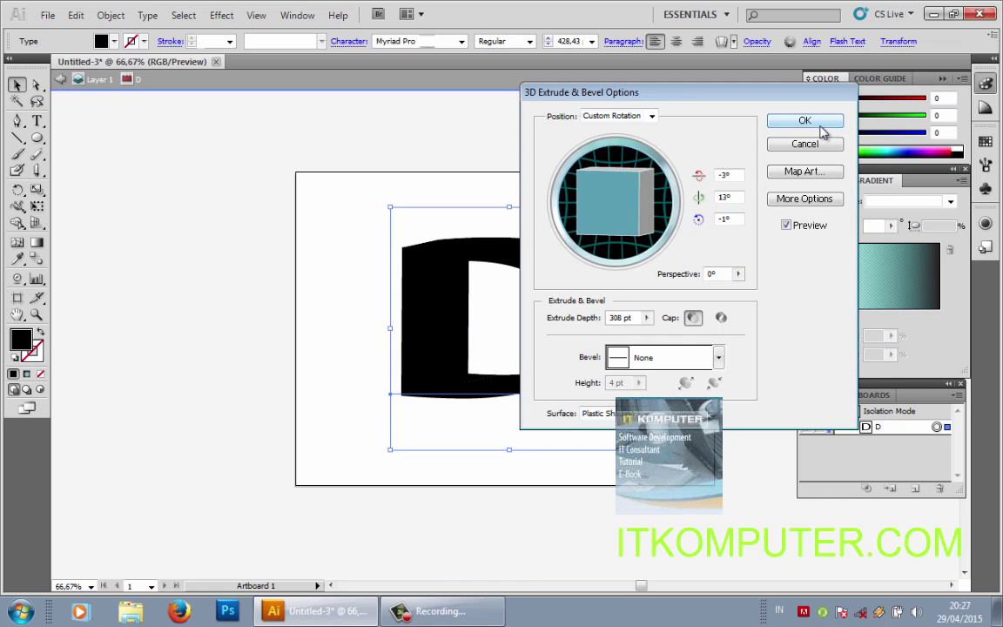
left_click(821, 127)
left_click(264, 141)
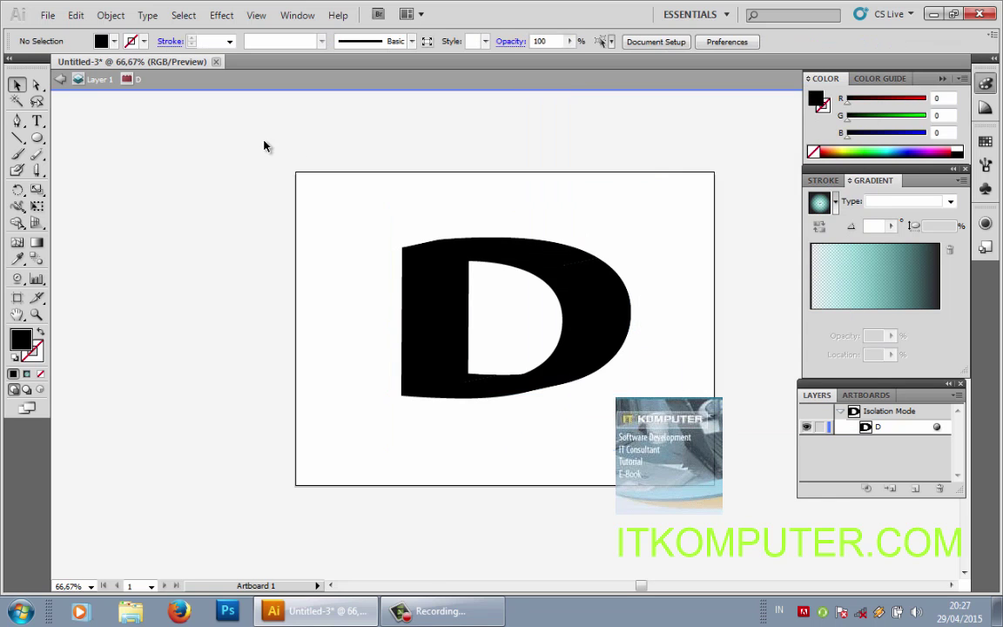
Step: Fill the extruded D with light gray, RGB 179, 179, 179
left_click(507, 265)
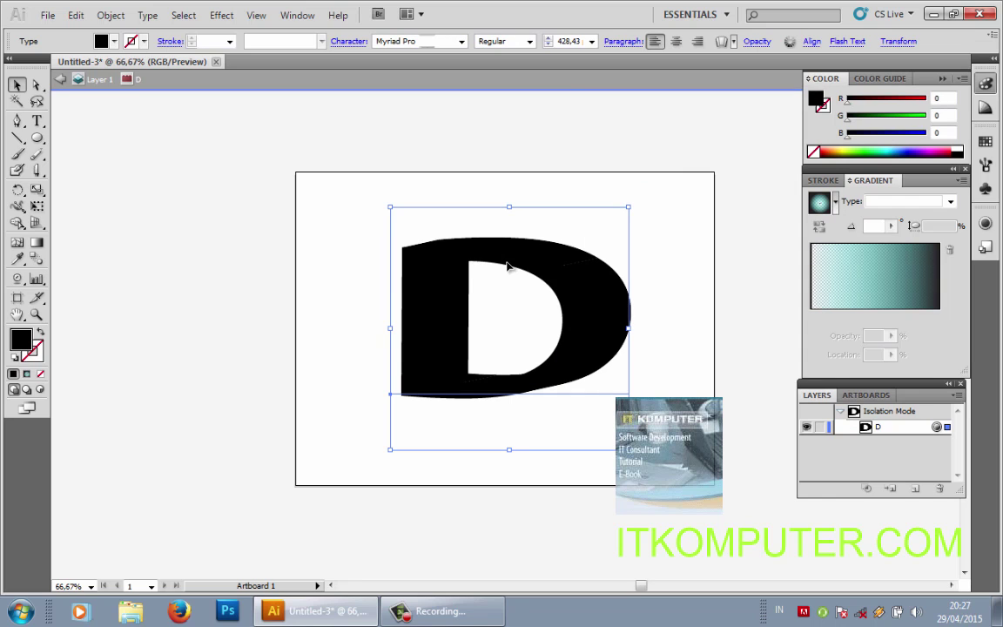
left_click(103, 42)
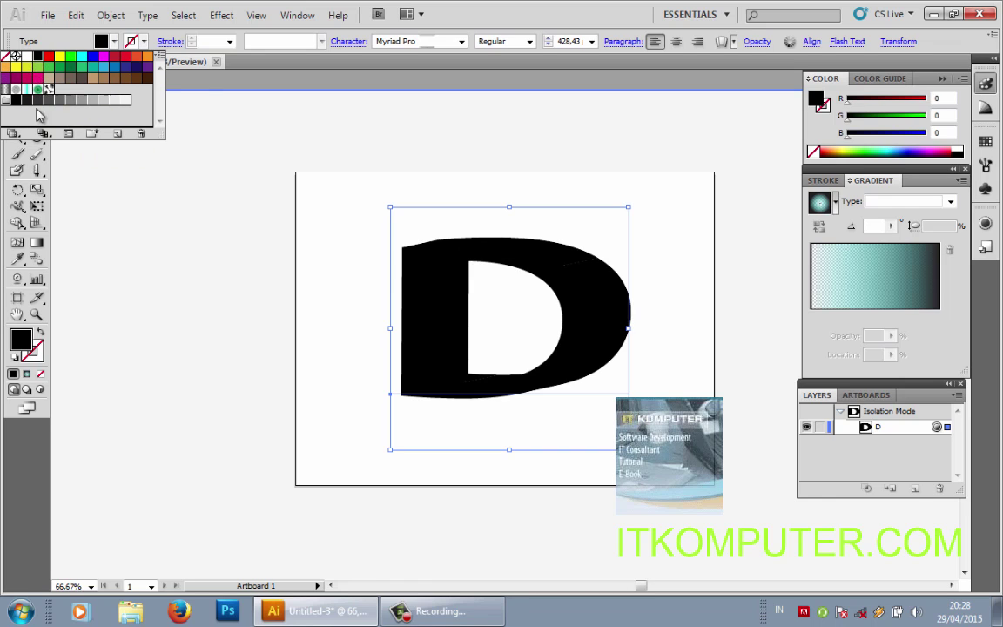
left_click(93, 99)
left_click(423, 174)
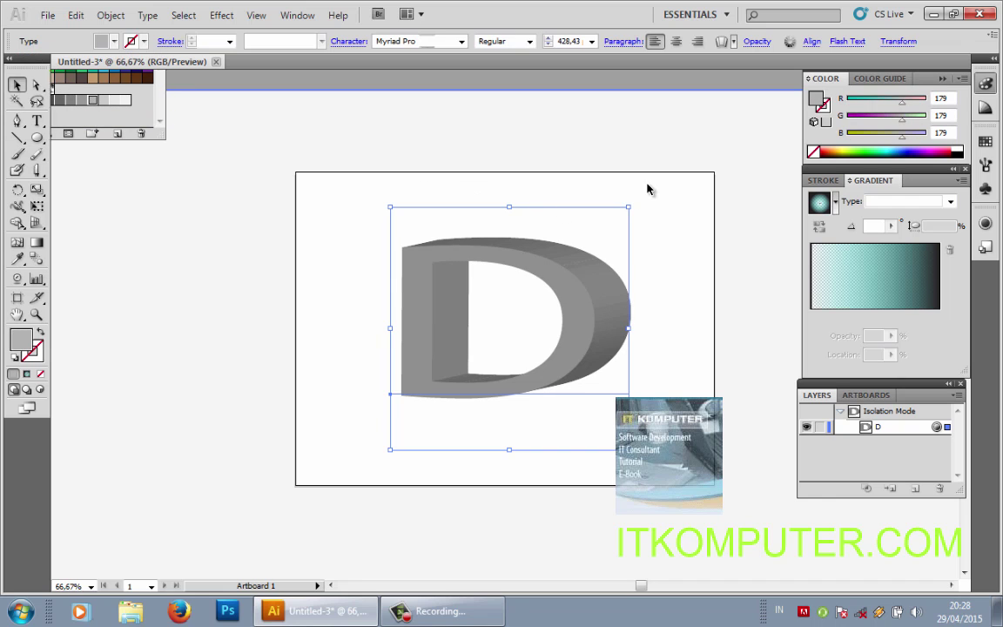
left_click(678, 217)
Step: Expand the appearance of the 3D D and ungroup the result into separate faces
left_click(548, 263)
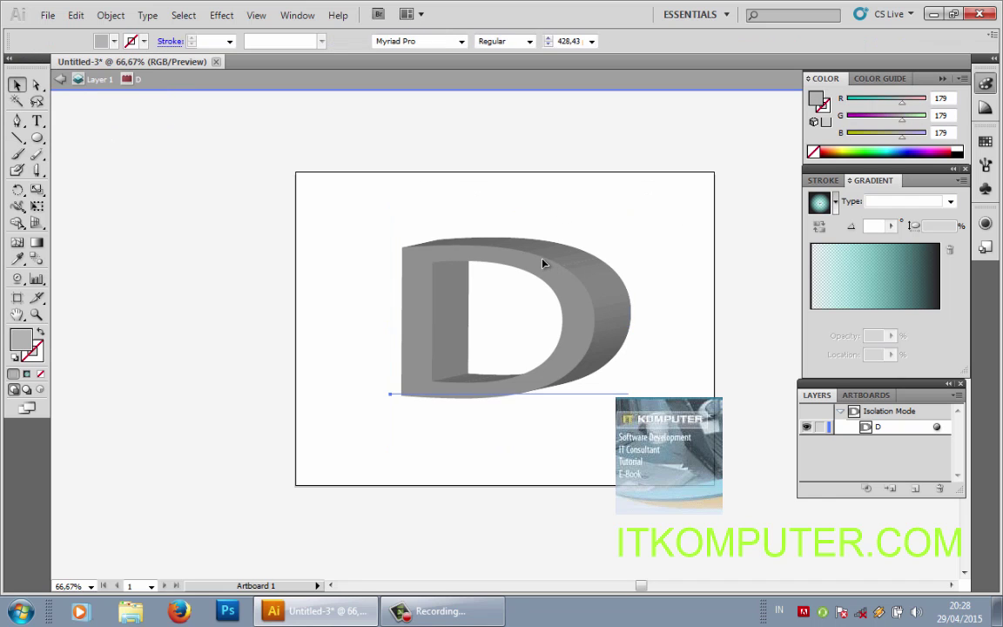
left_click(111, 15)
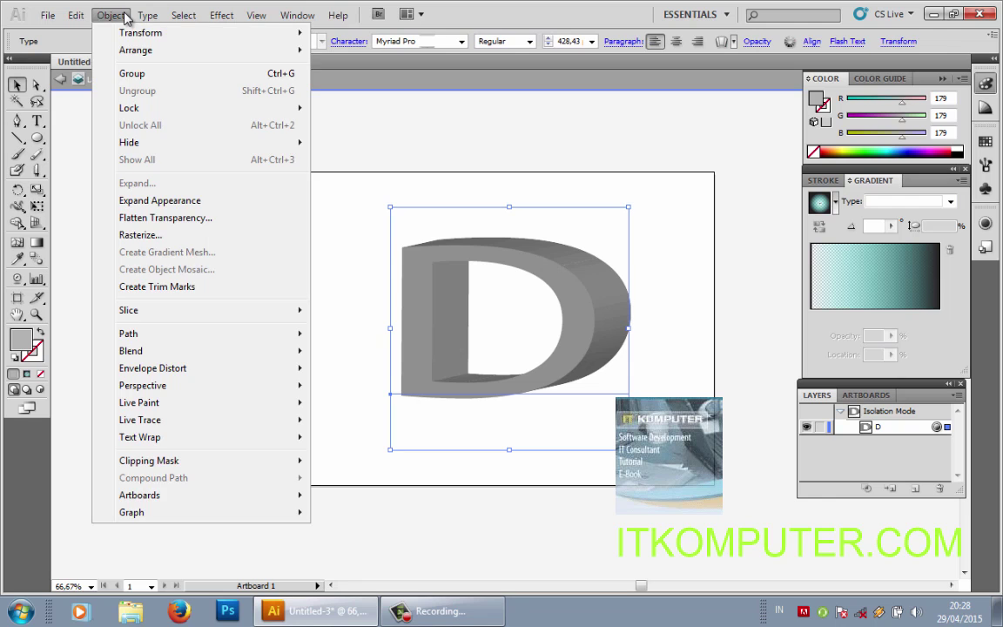
left_click(154, 202)
right_click(500, 258)
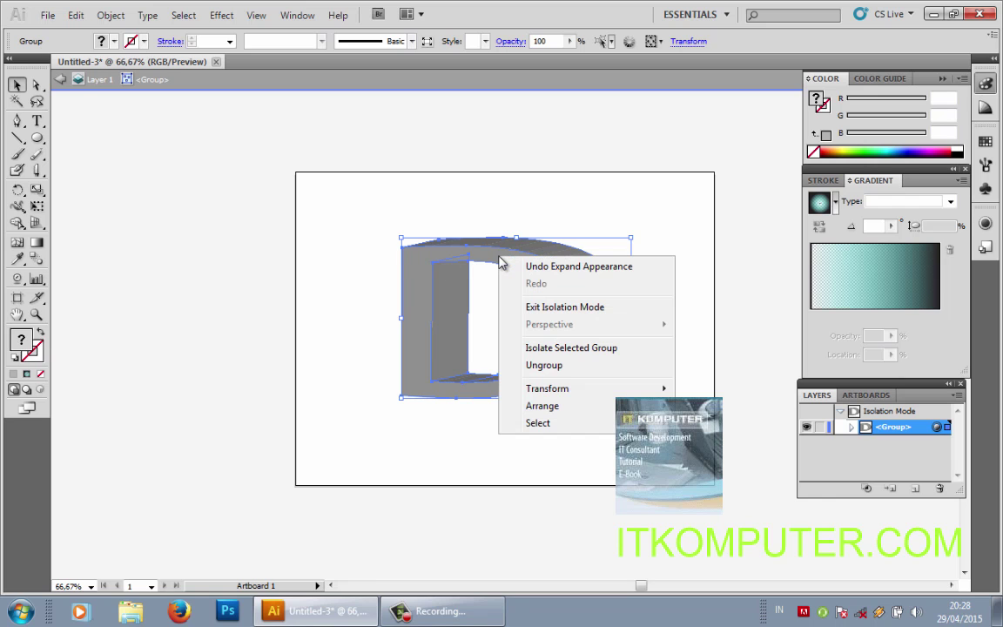
left_click(584, 366)
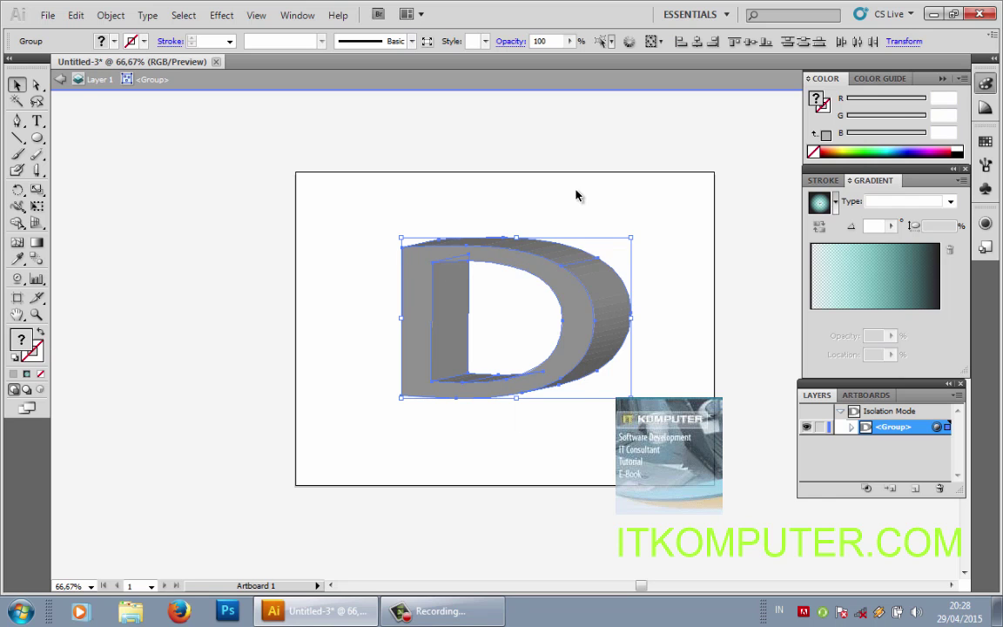
left_click(577, 192)
scroll(486, 329, "up", 1)
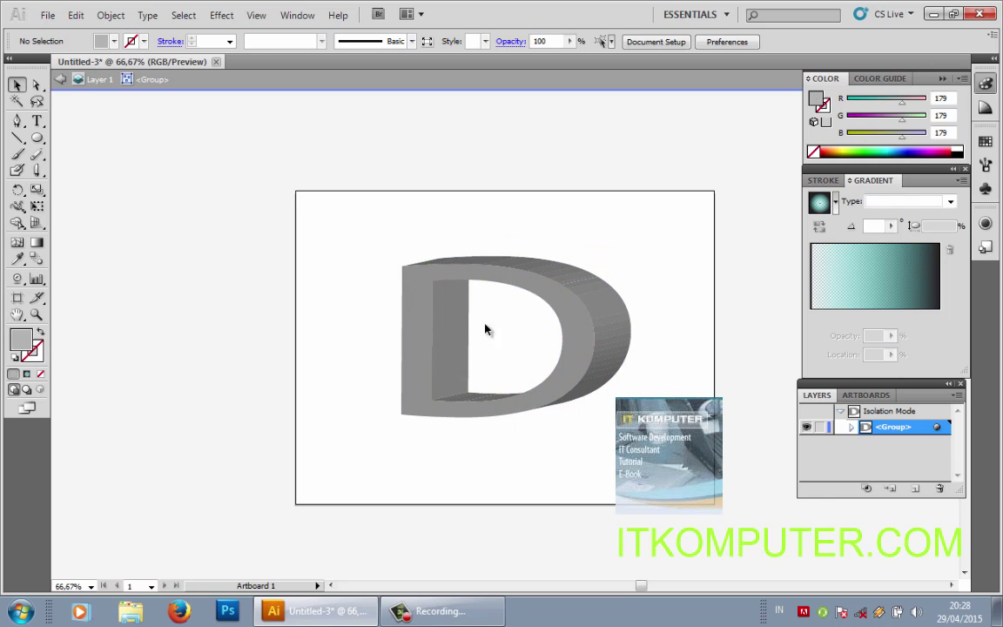
Step: Try a red fill on the front face of the D and undo it
left_click(90, 585)
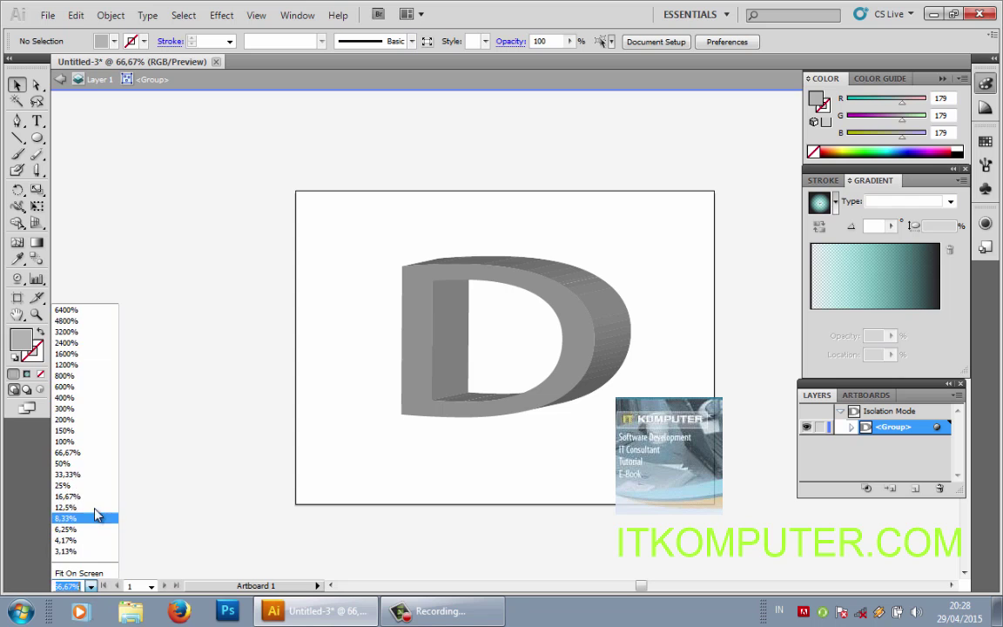
left_click(94, 442)
left_click(555, 257)
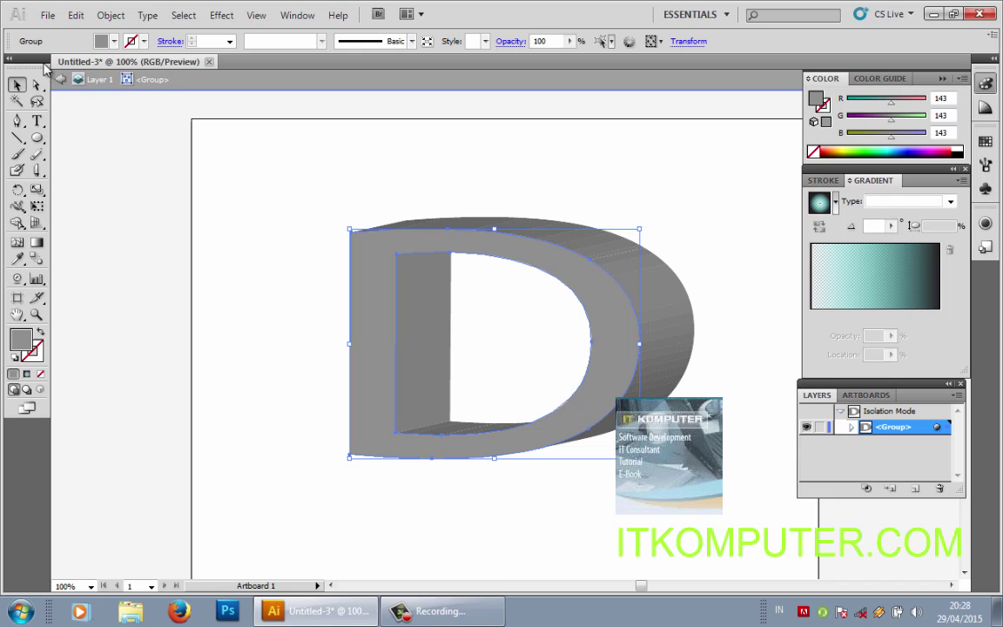
left_click(105, 41)
left_click(49, 57)
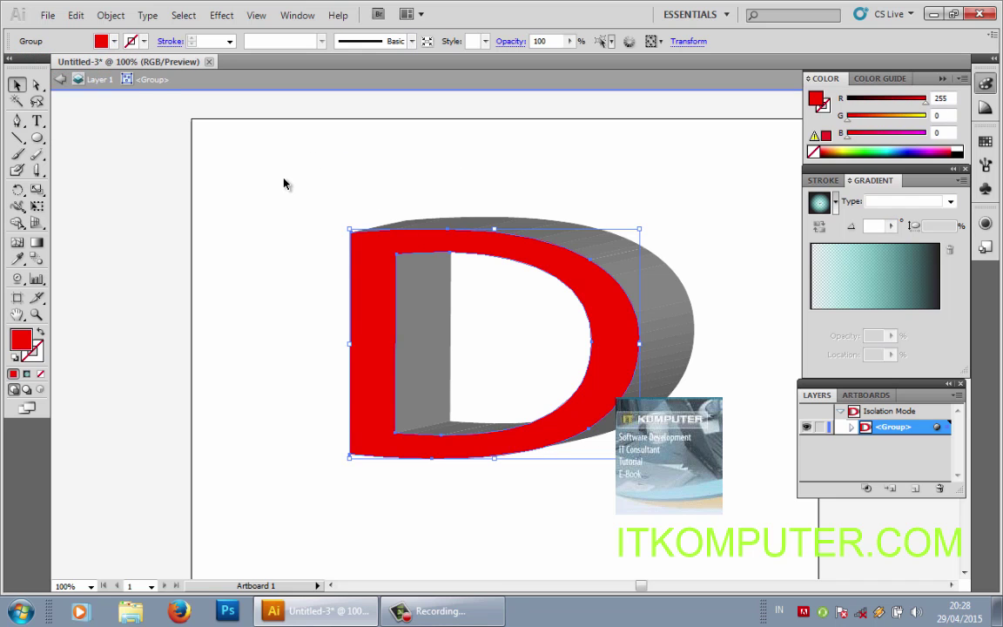
key("ctrl+z")
left_click(596, 195)
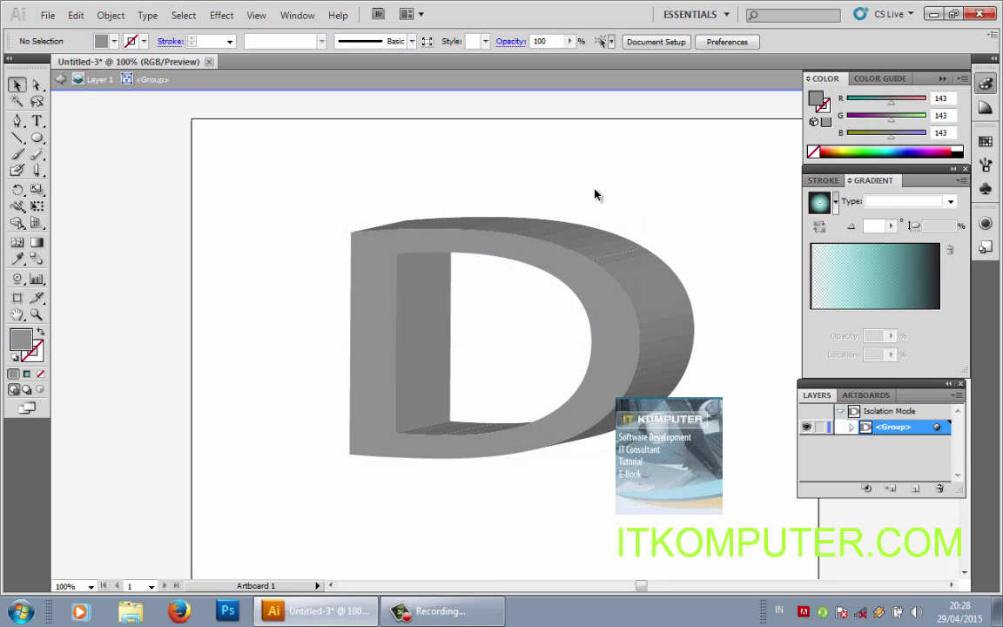
Step: Fill the vertical inner side face of the D's opening with black
left_click(417, 285)
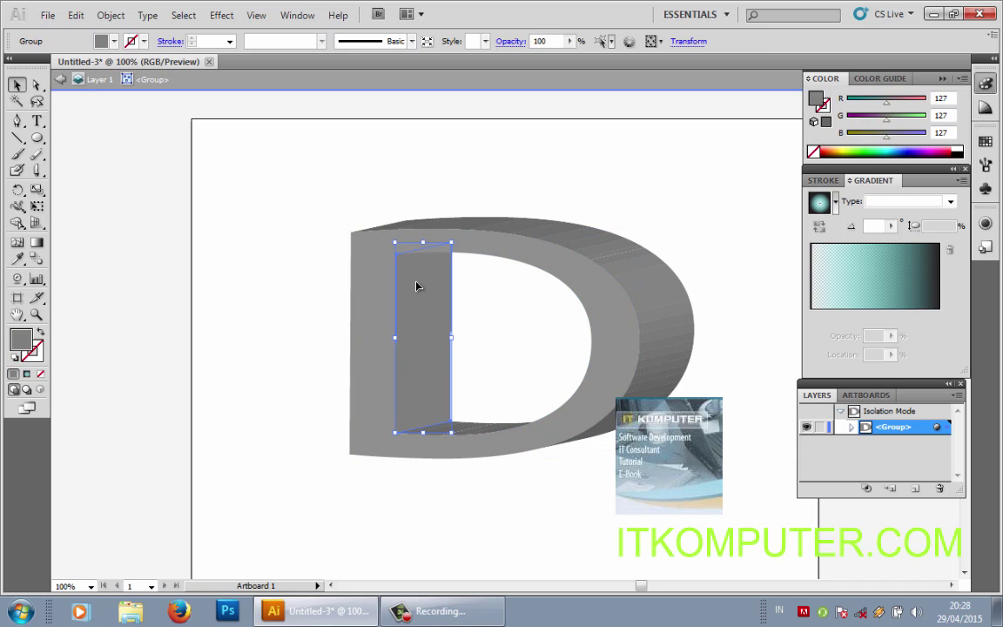
left_click(108, 41)
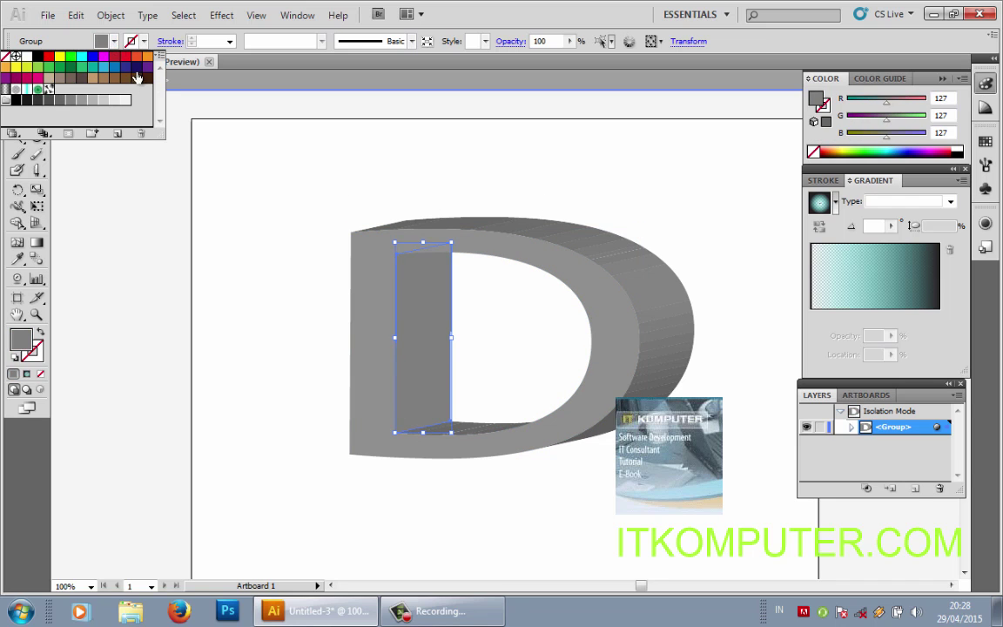
left_click(38, 58)
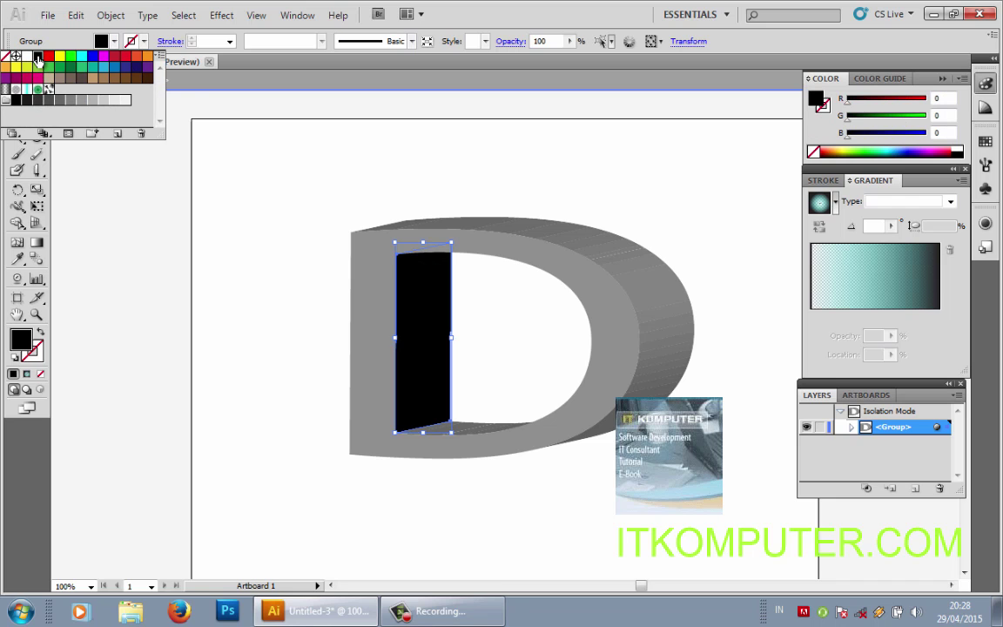
left_click(439, 157)
Step: Fill the curved section of the lower inner face of the D's opening with black
left_click(487, 397)
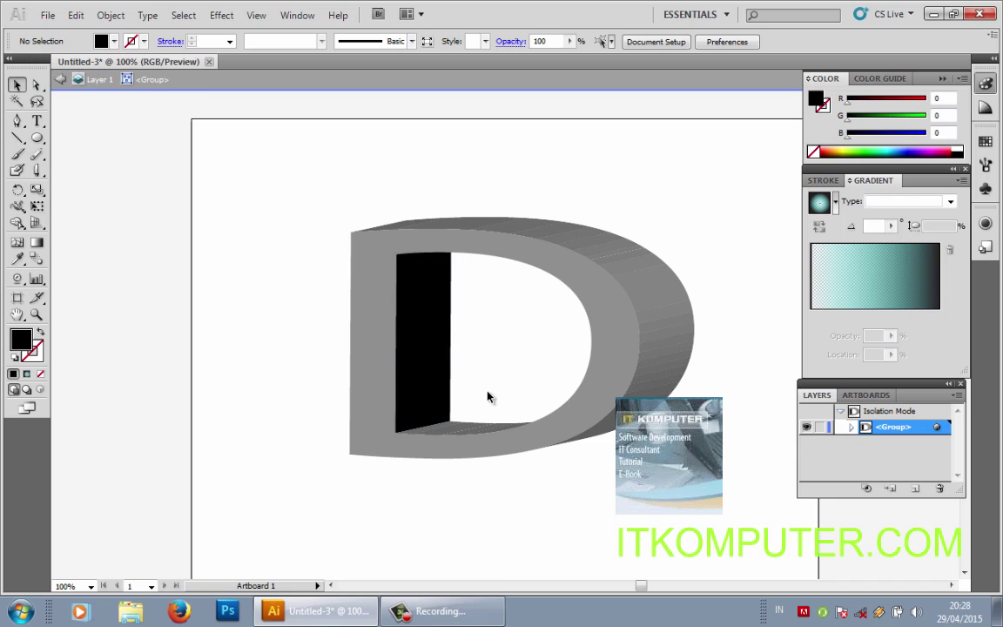
left_click(471, 437)
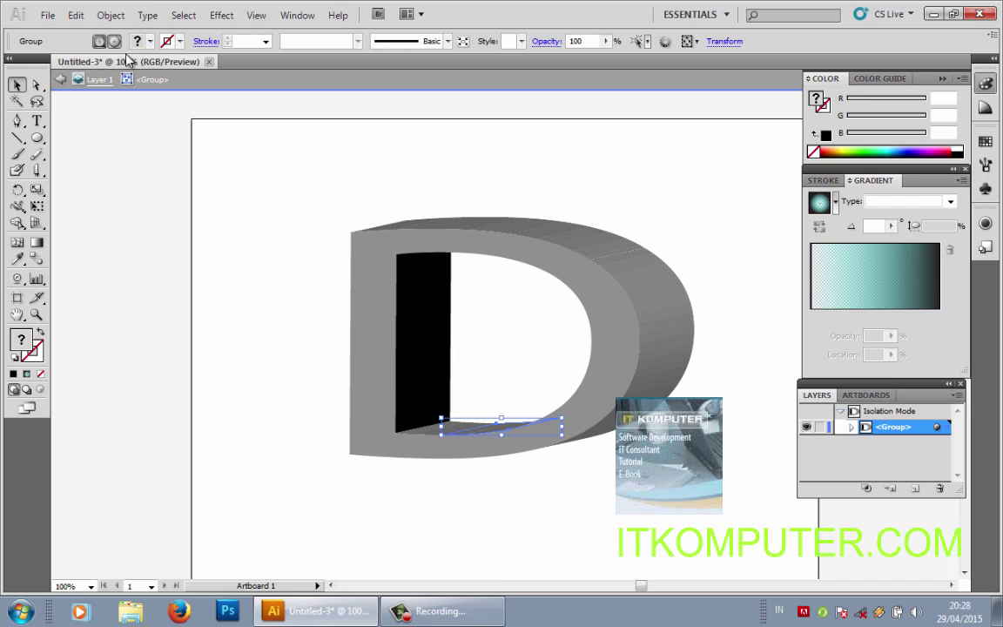
left_click(149, 43)
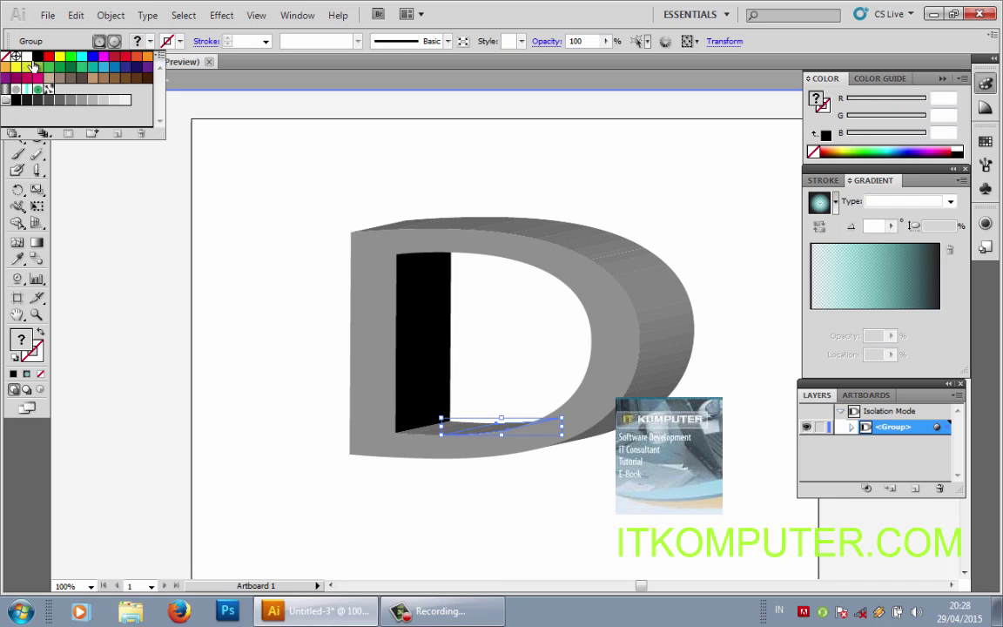
left_click(37, 57)
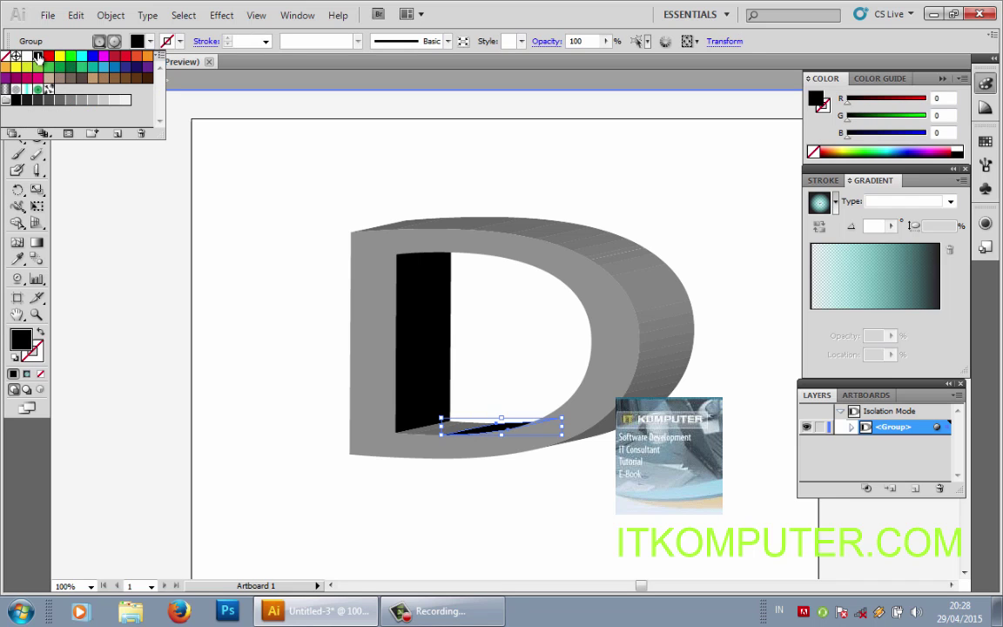
left_click(446, 392)
left_click(462, 192)
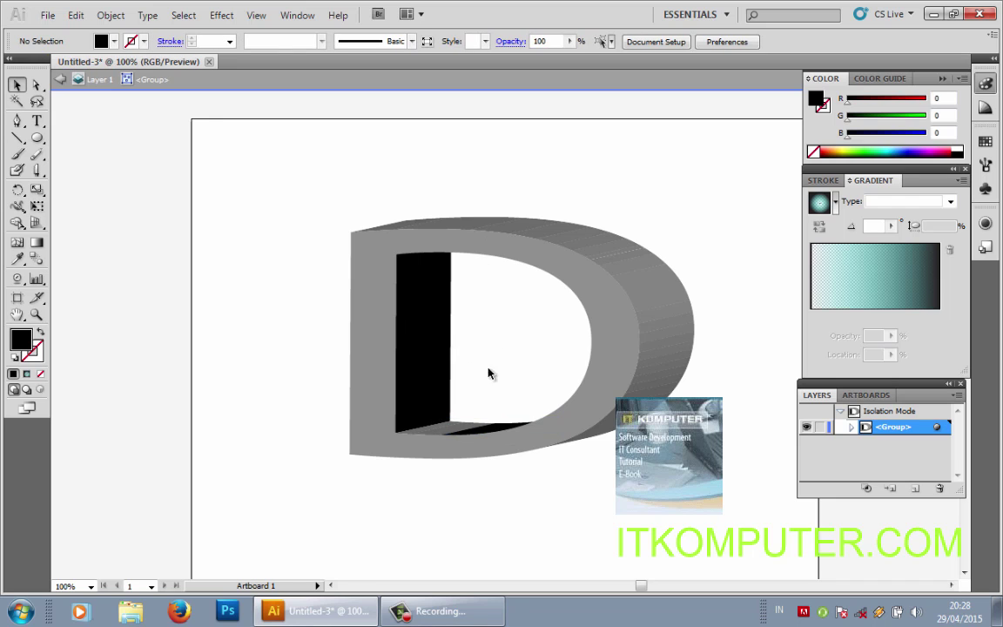
Step: Fill the remaining straight section of the lower inner face of the D's opening with black
left_click(454, 435)
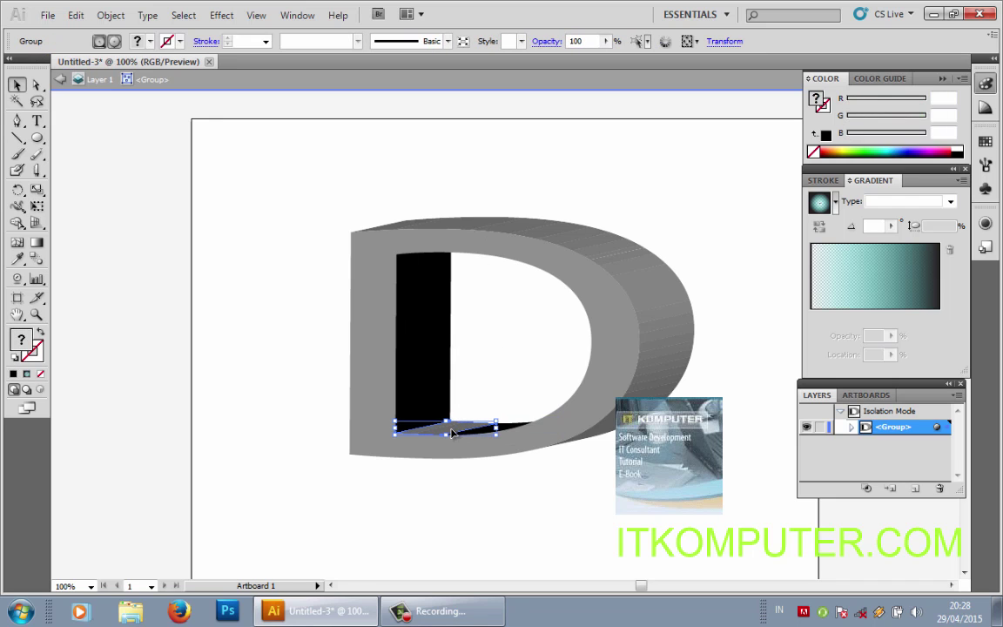
left_click(138, 41)
left_click(43, 56)
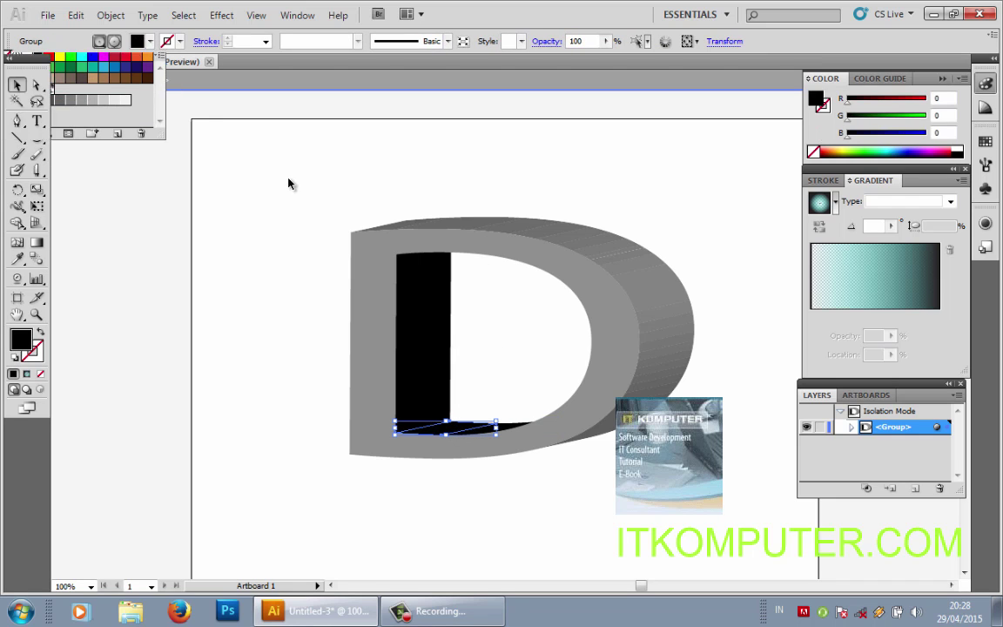
left_click(716, 309)
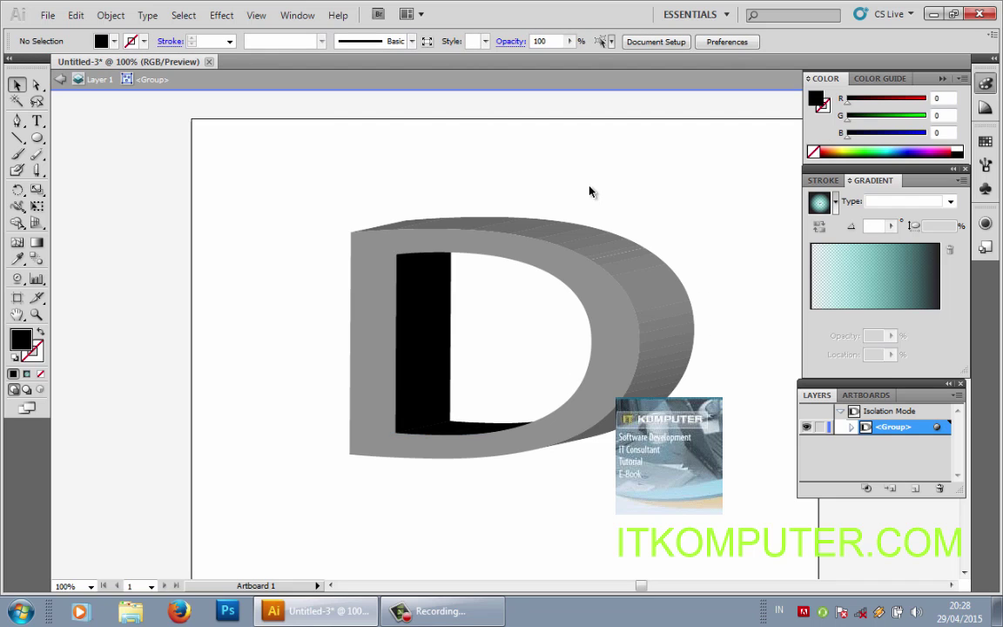
left_click(432, 310)
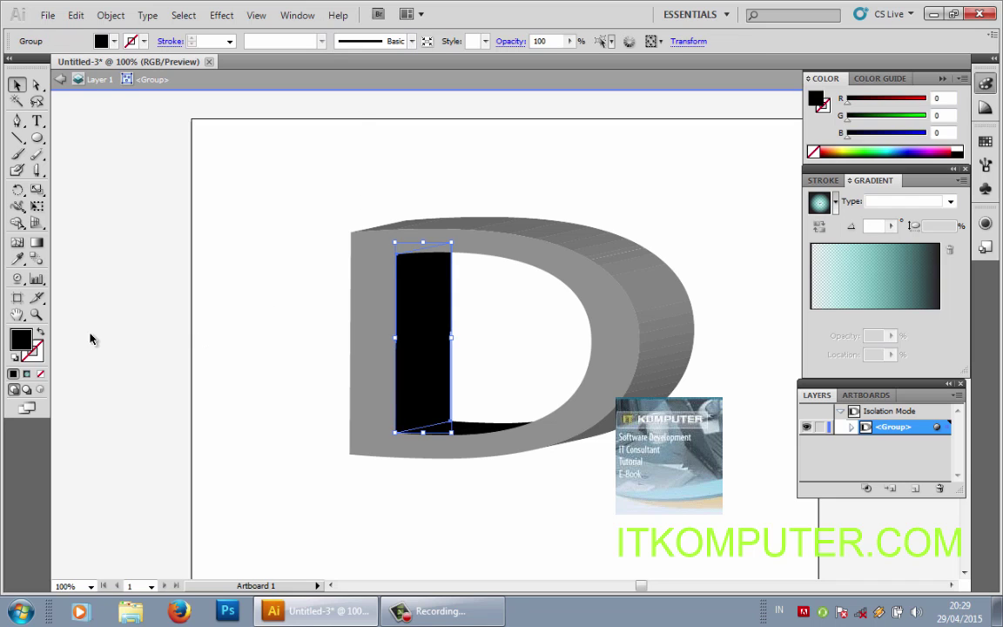
left_click(660, 211)
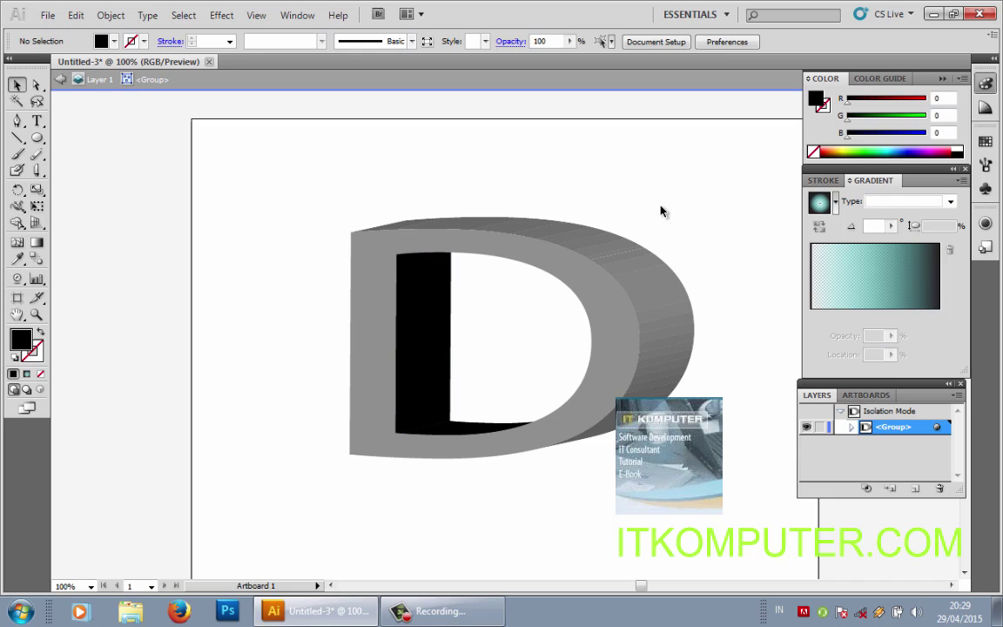
Step: Fill the front face of the D with the orange swatch R=251 G=176 B=59
left_click(413, 245)
left_click(113, 41)
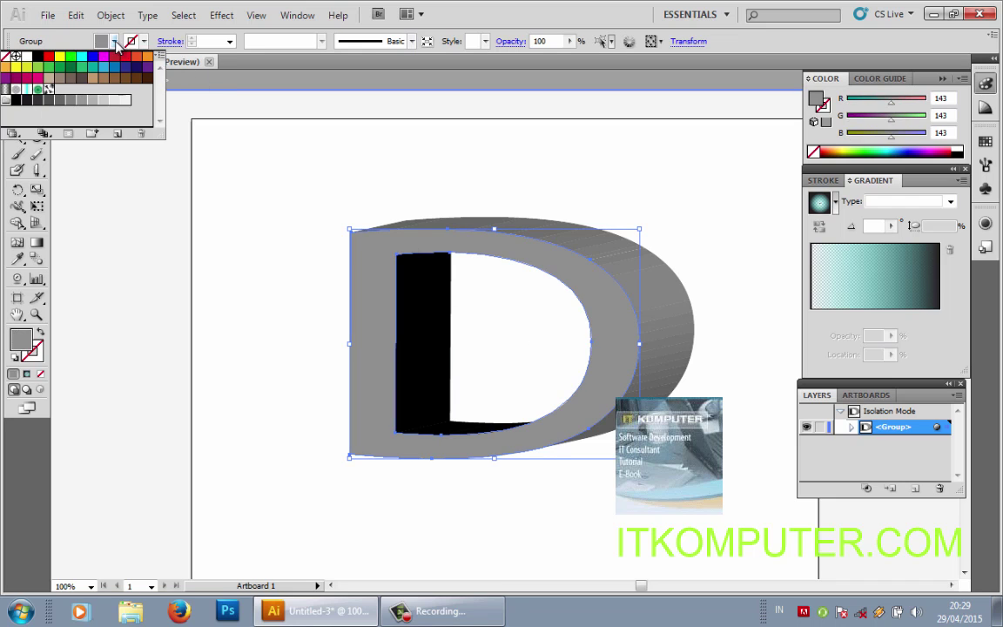
left_click(4, 68)
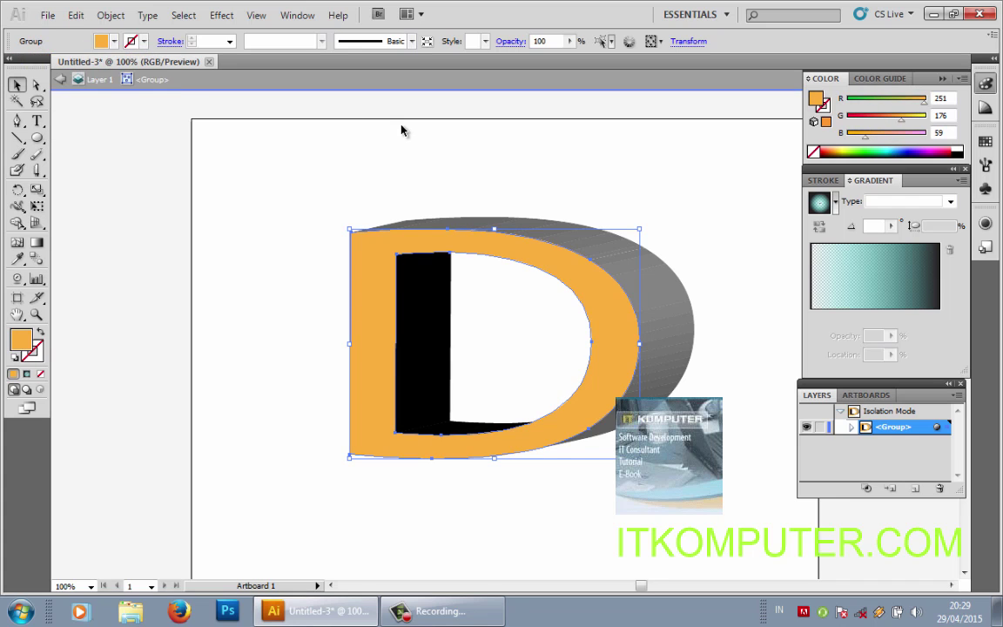
Step: Recolor the vertical inner side face of the D's opening with the dark gray swatch R=77 G=77 B=77
left_click(416, 307)
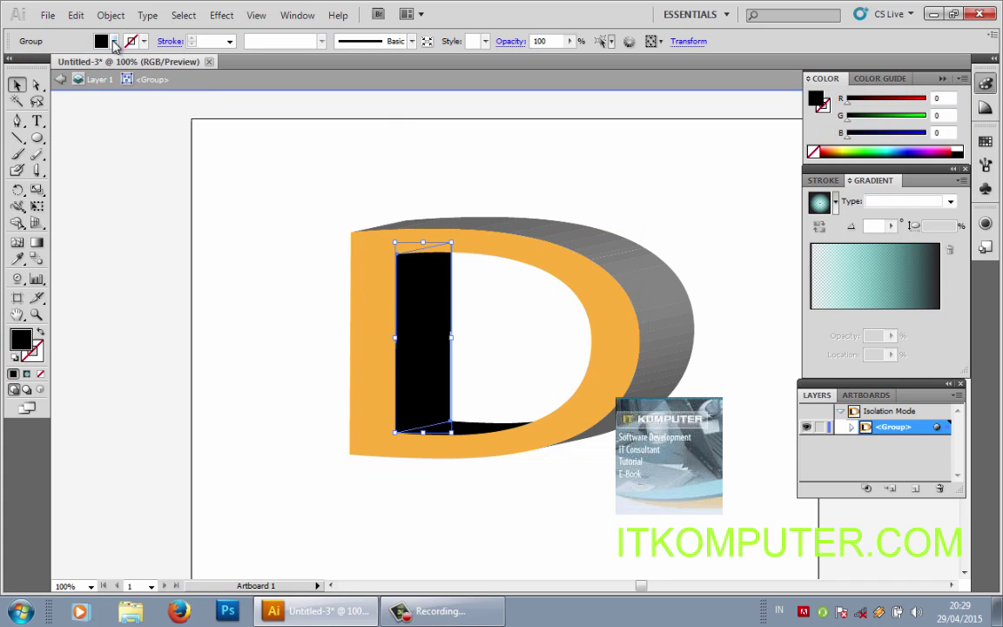
left_click(104, 41)
left_click(94, 79)
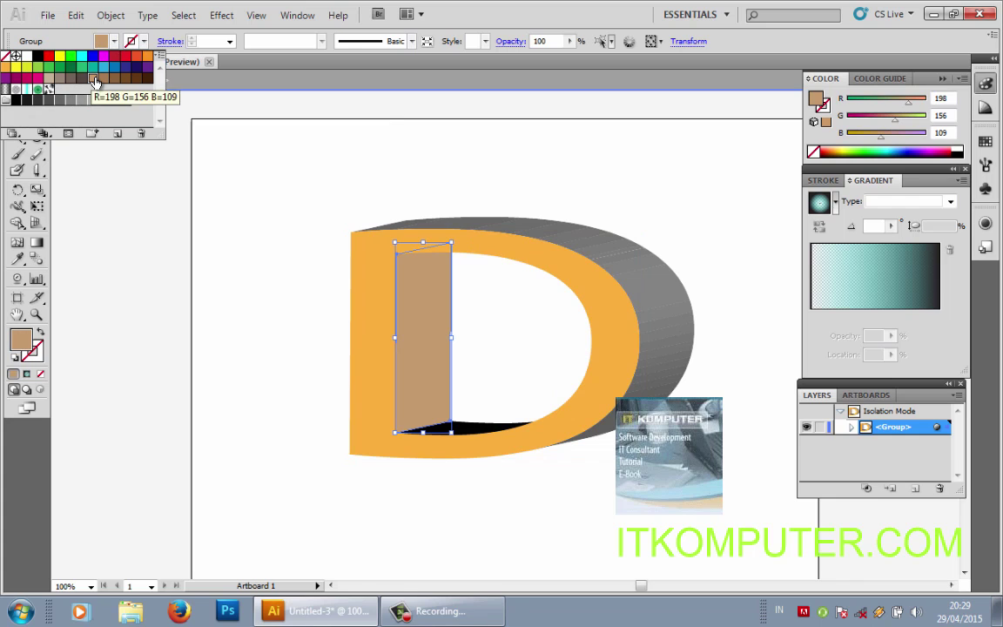
left_click(50, 99)
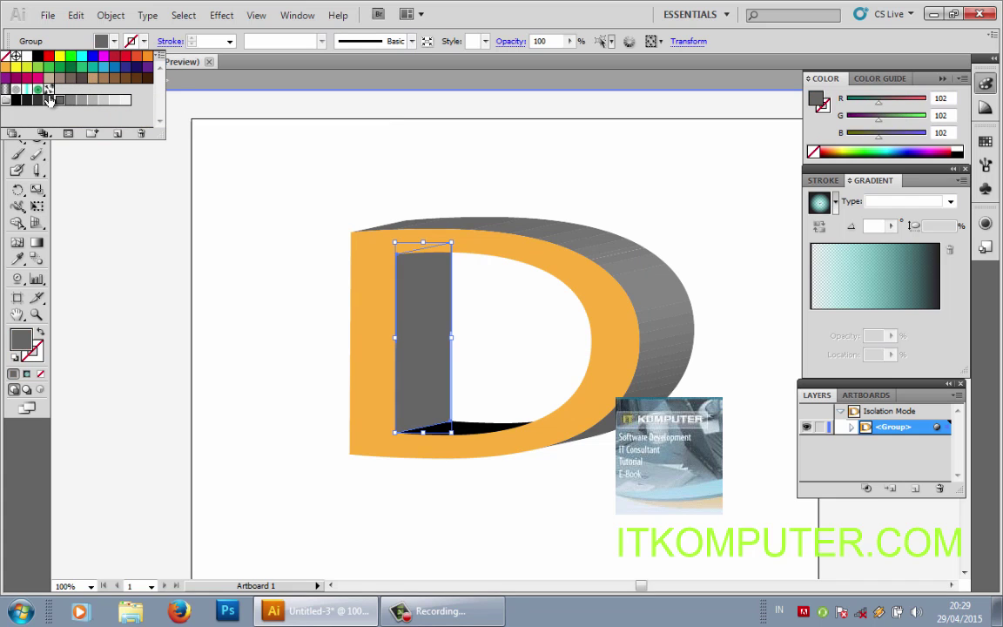
left_click(40, 101)
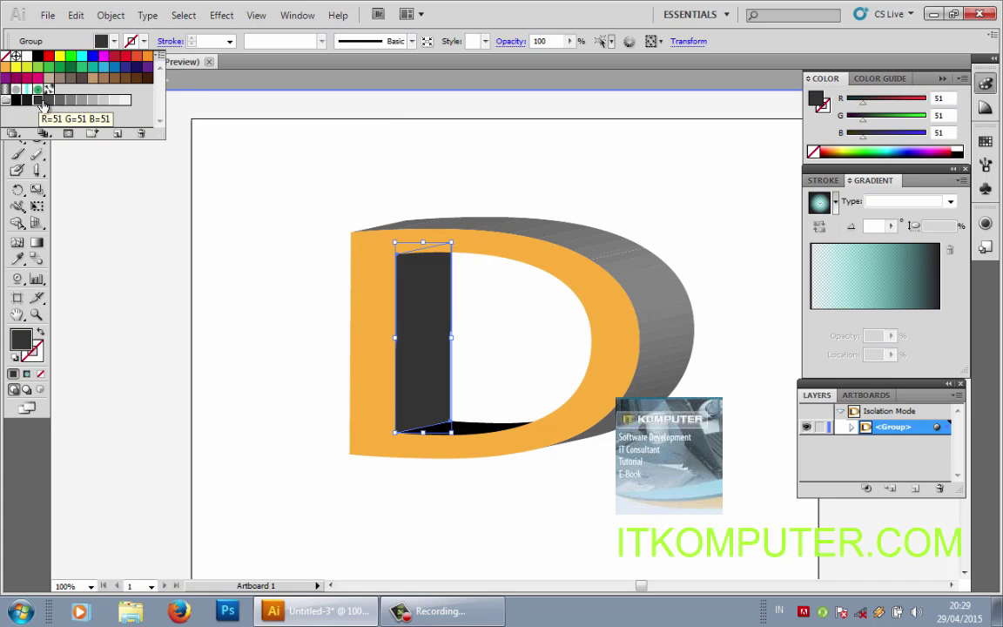
left_click(48, 100)
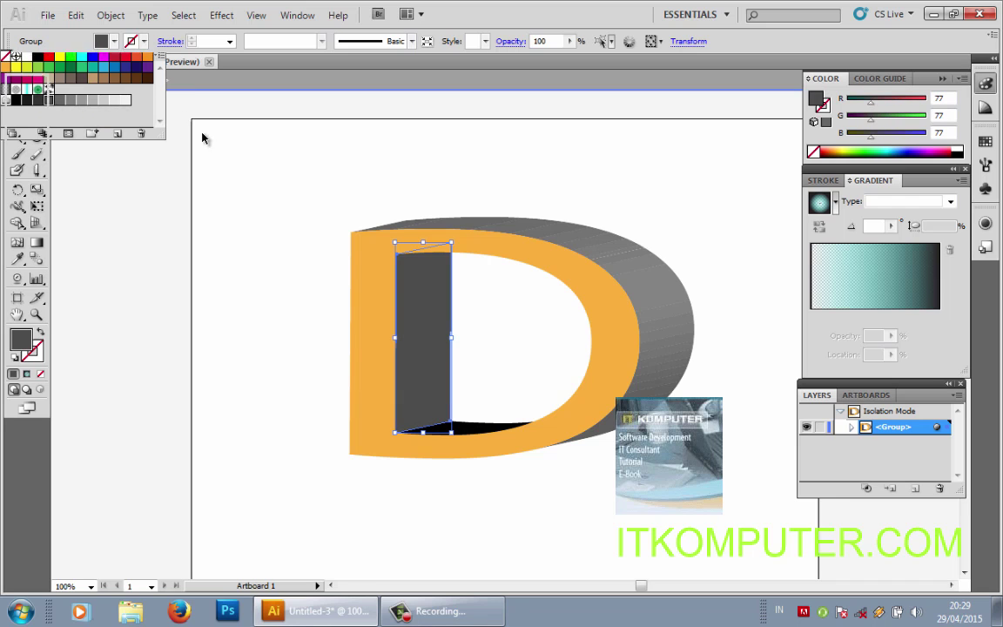
Step: Recolor both the curved and straight sections of the opening's lower inner face with dark gray R=77 G=77 B=77
left_click(470, 437)
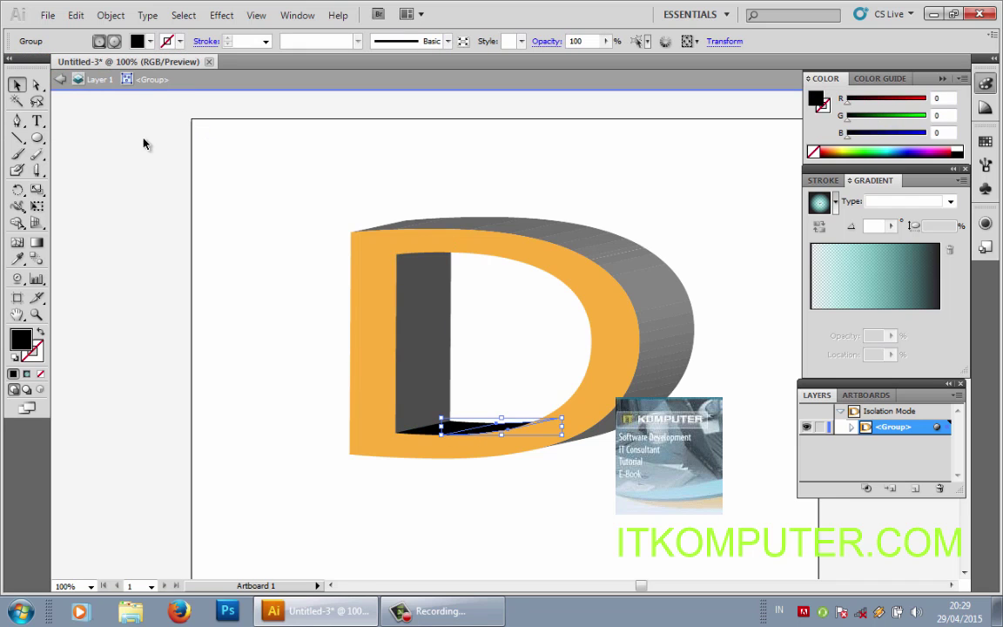
left_click(150, 42)
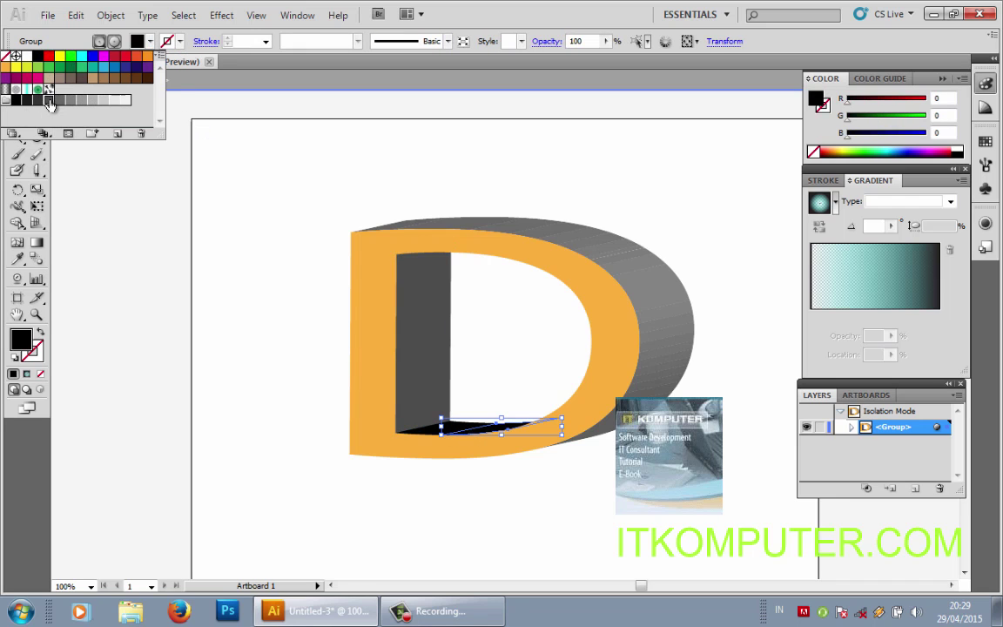
left_click(48, 99)
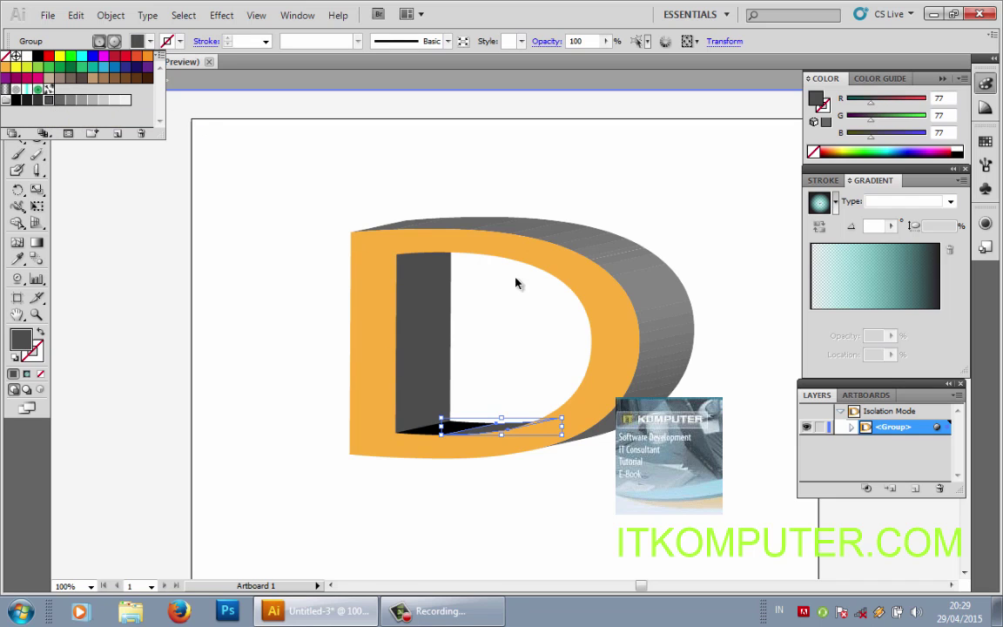
left_click(420, 435)
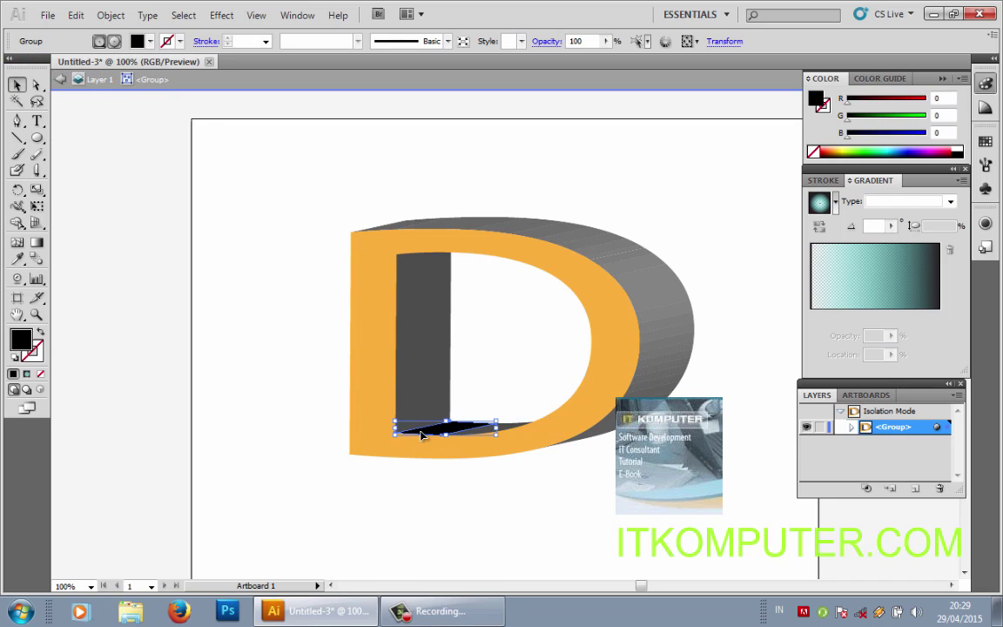
left_click(149, 41)
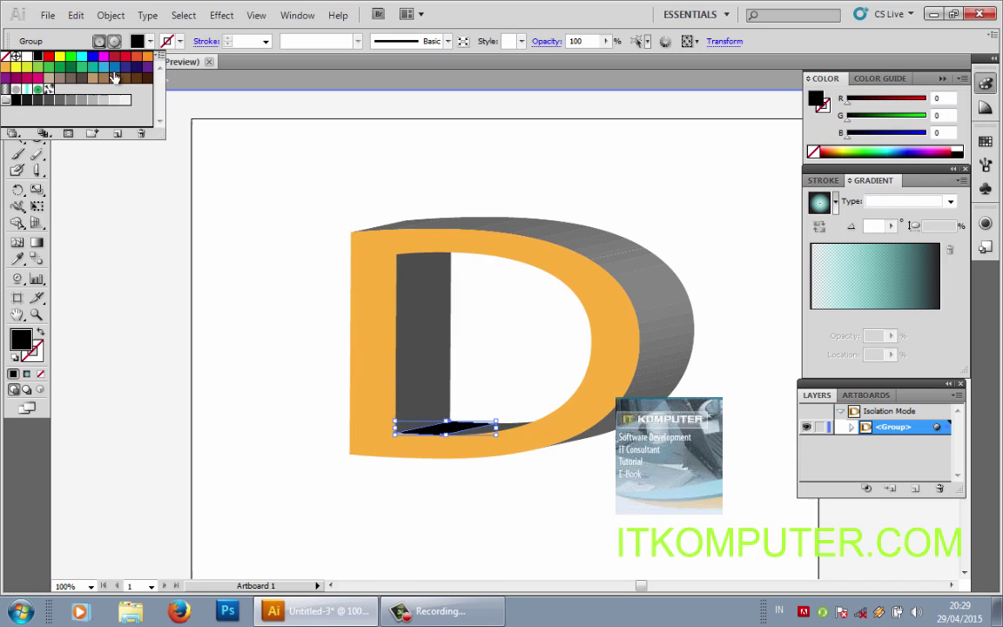
left_click(49, 99)
left_click(696, 254)
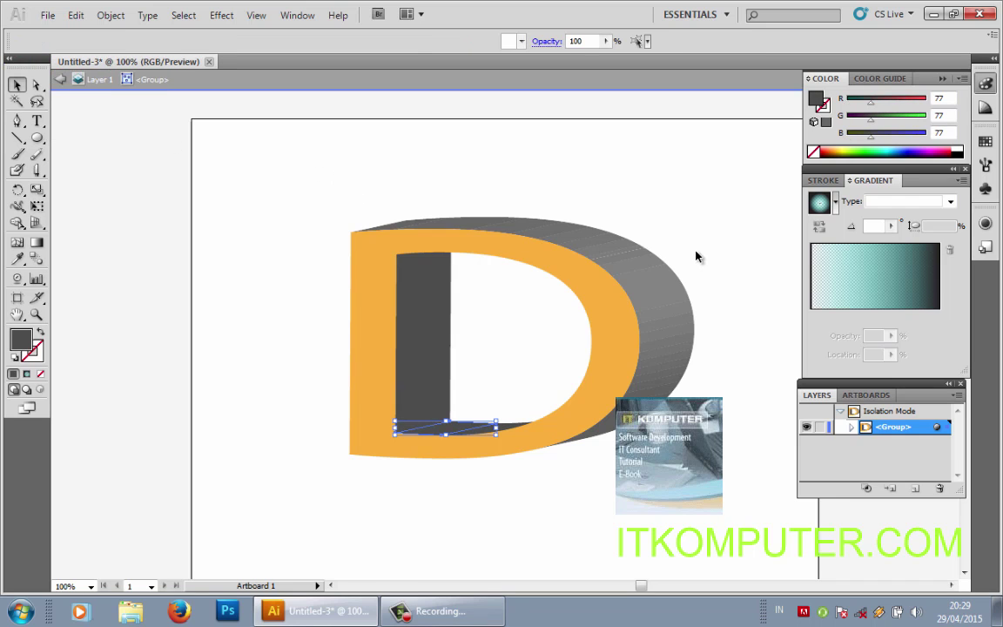
Step: Select all the faces of the 3D D and group them together
scroll(496, 339, "down", 1)
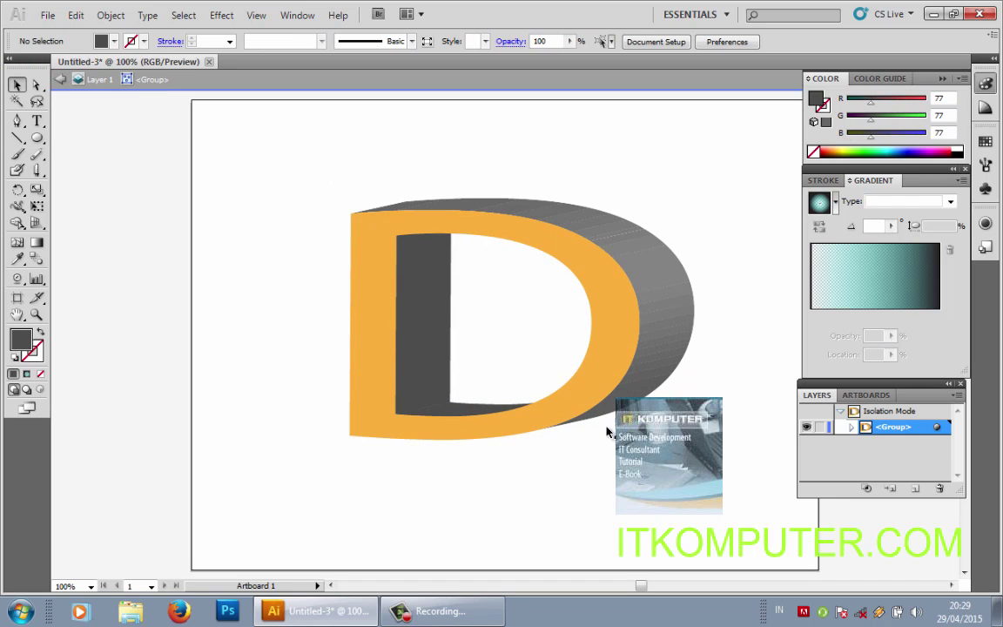
left_click_drag(277, 150, 648, 449)
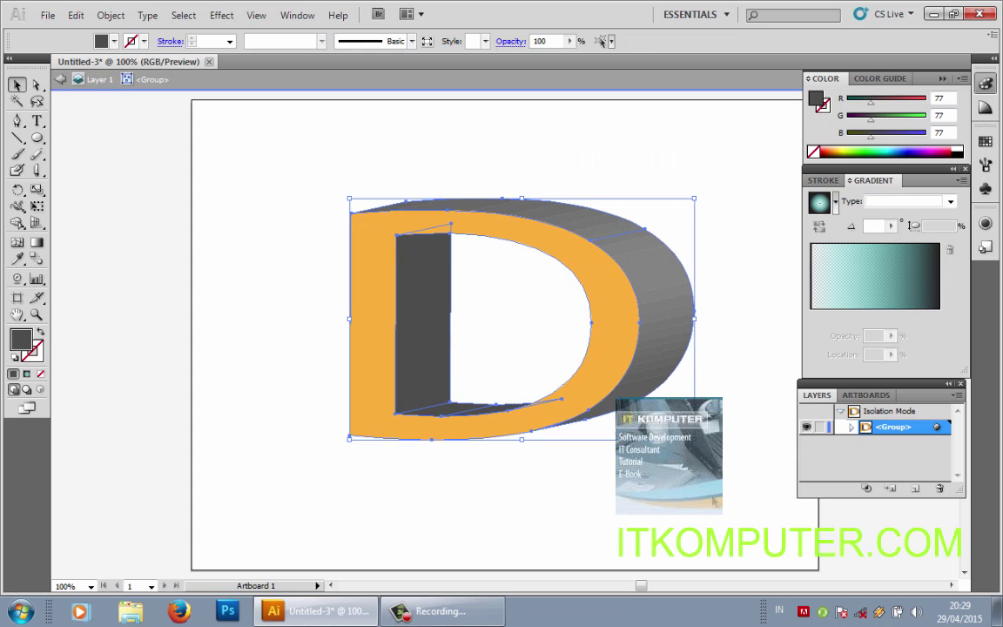
left_click(112, 16)
left_click(152, 78)
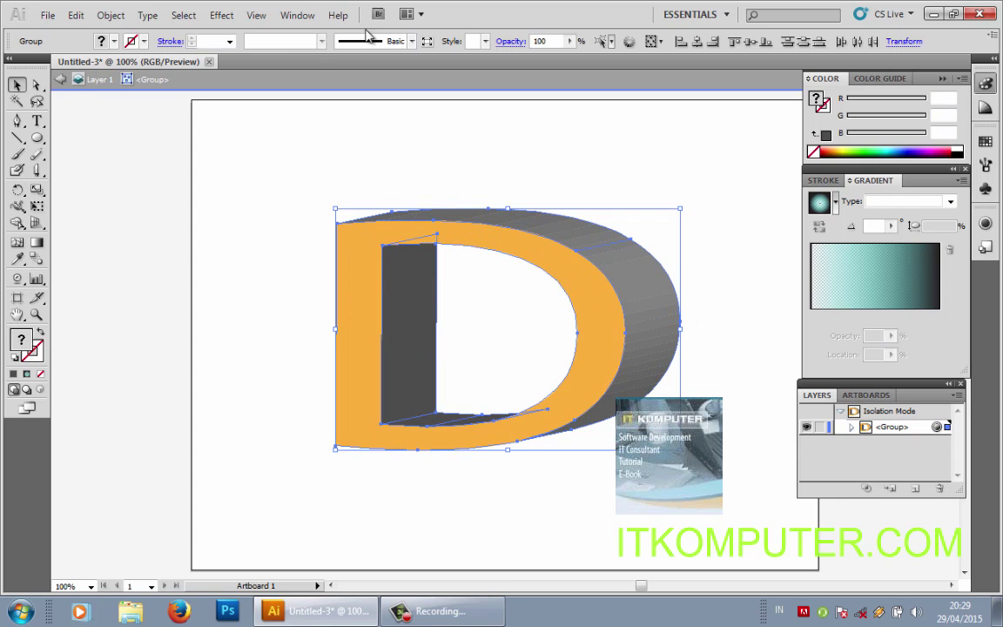
Step: Apply a Drop Shadow effect to the grouped D with the blur set to 1,41 mm and preview enabled
left_click(222, 15)
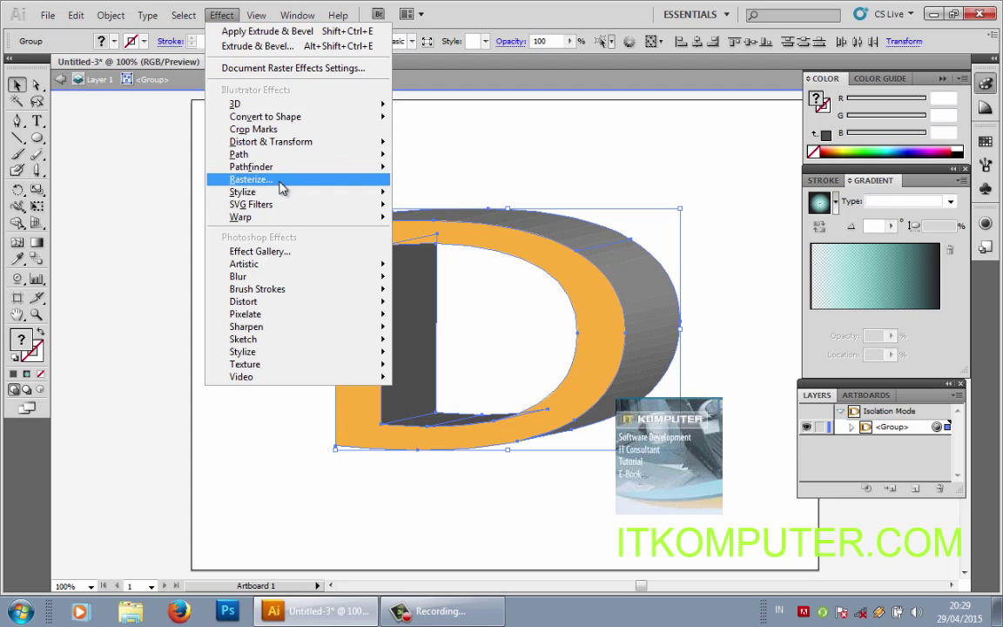
mouse_move(280, 192)
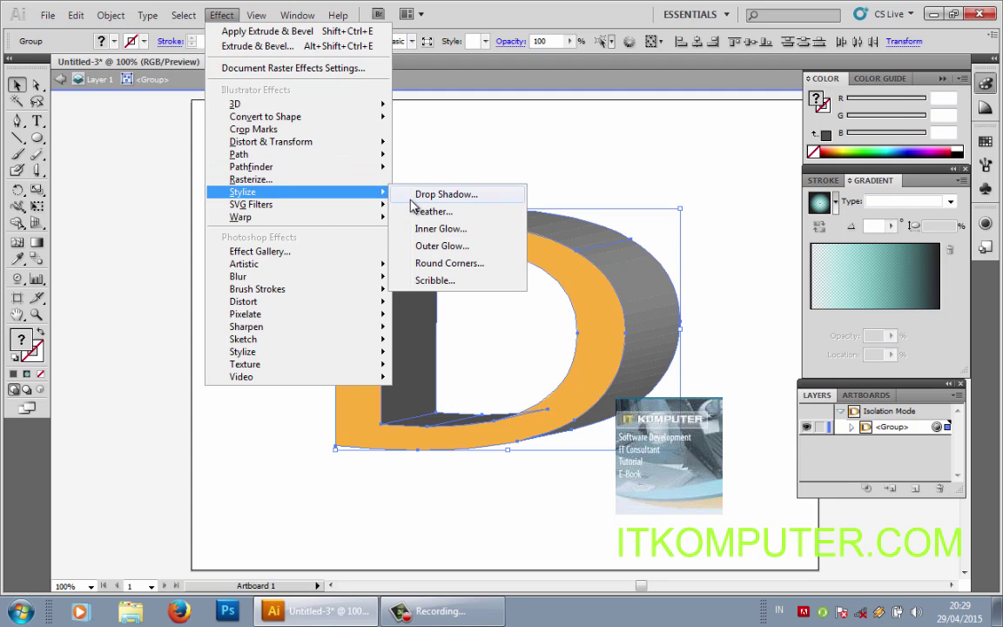
left_click(373, 176)
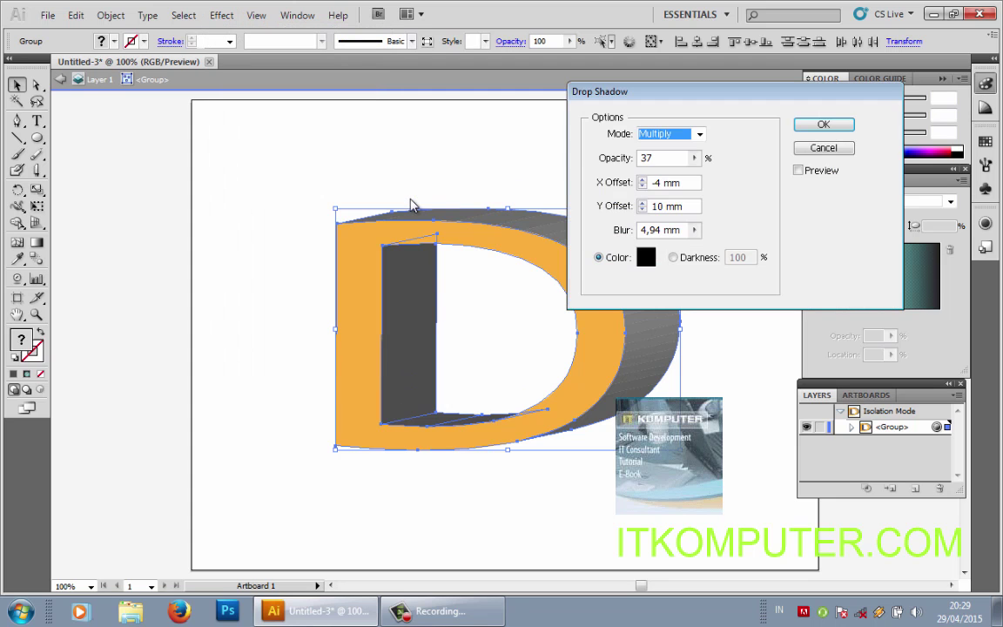
left_click(694, 230)
left_click_drag(657, 250, 619, 254)
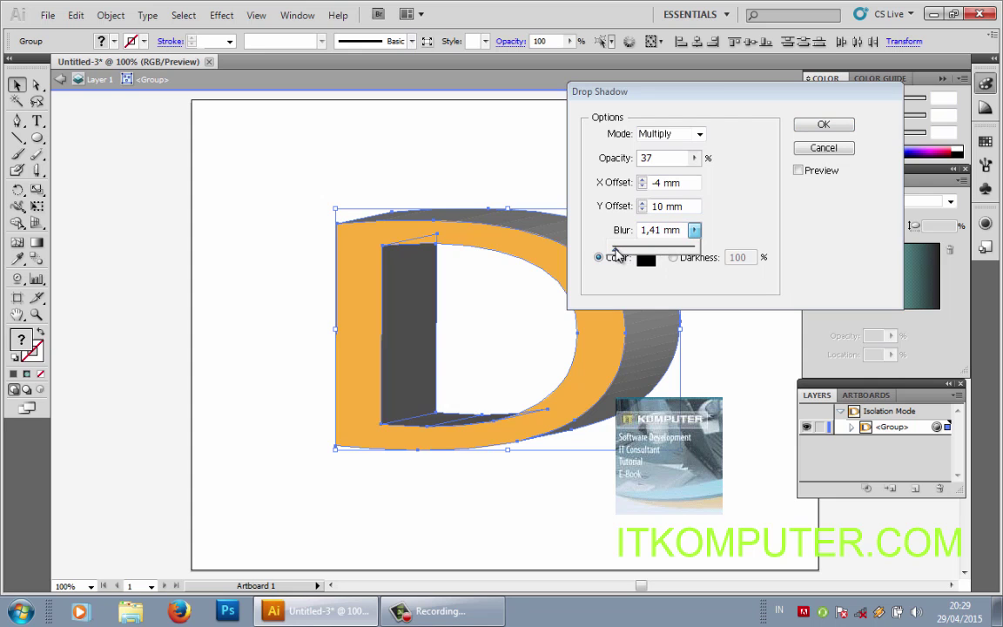
left_click(799, 170)
left_click(798, 171)
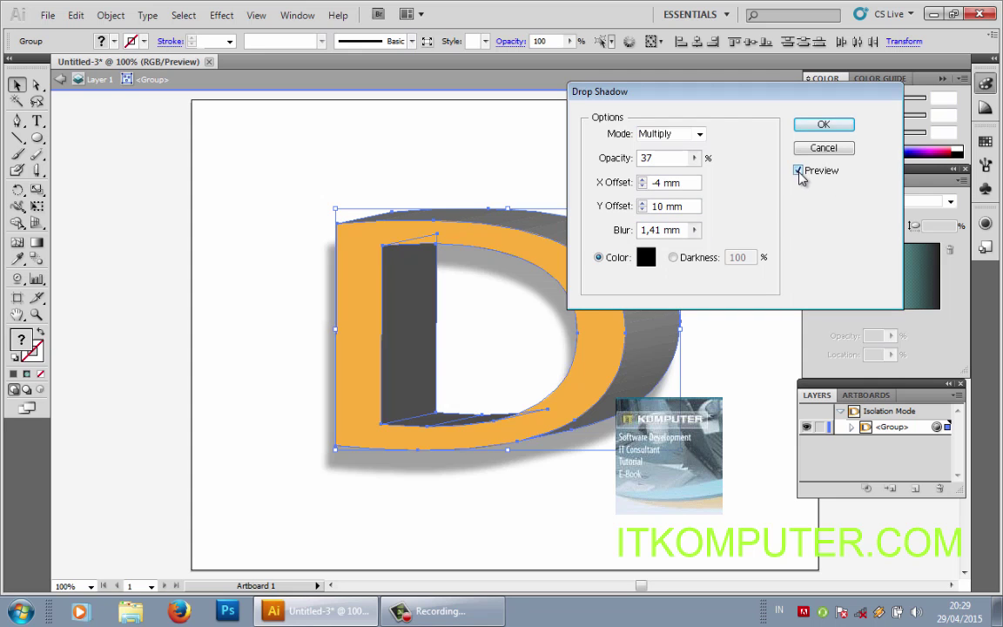
left_click(821, 126)
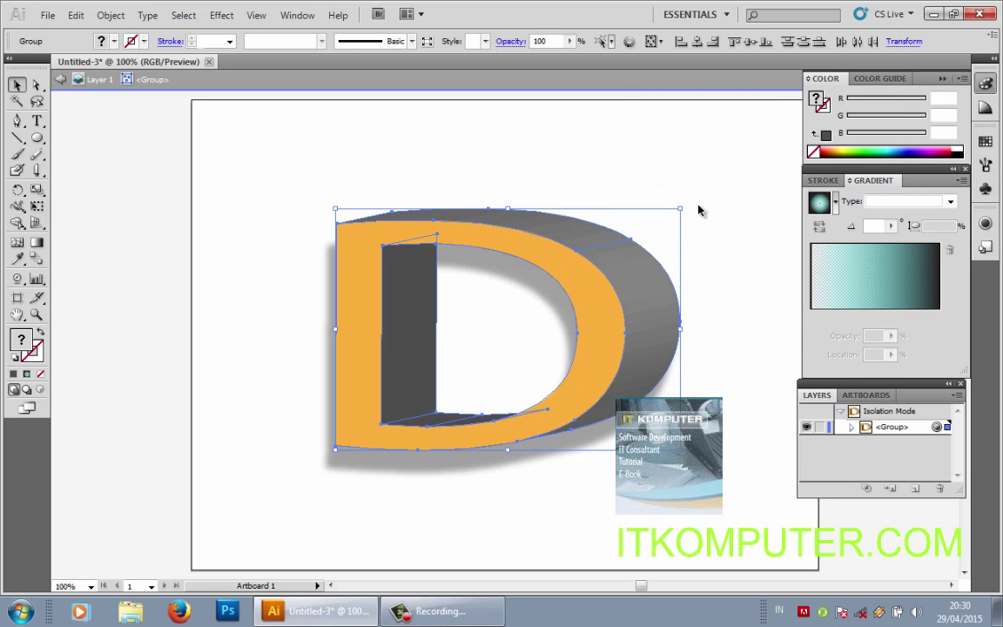
Step: Deselect the D and view the finished artwork on the whole artboard at 66,67% zoom
left_click(692, 181)
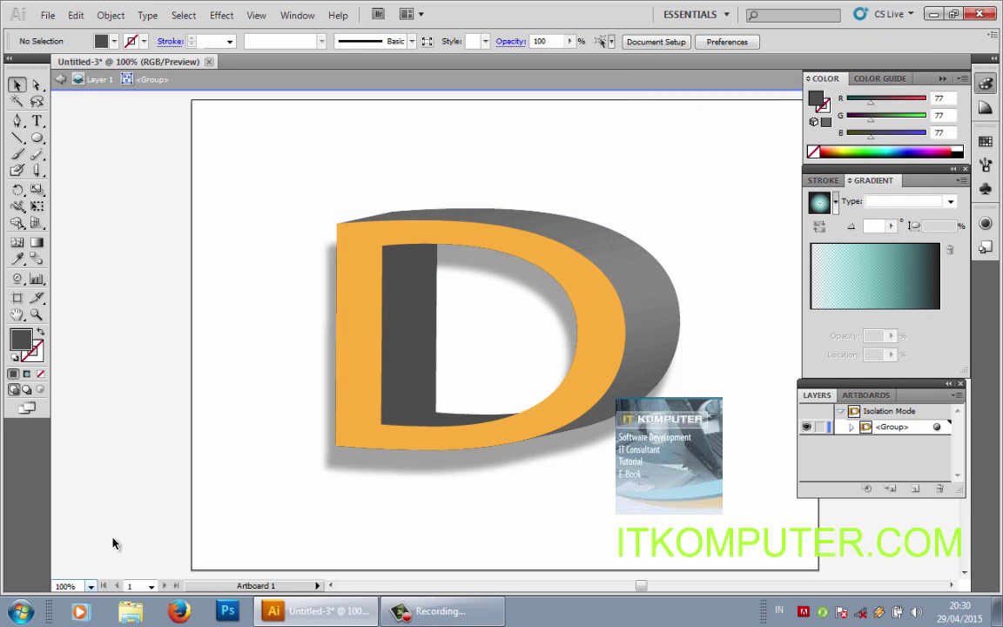
left_click(92, 587)
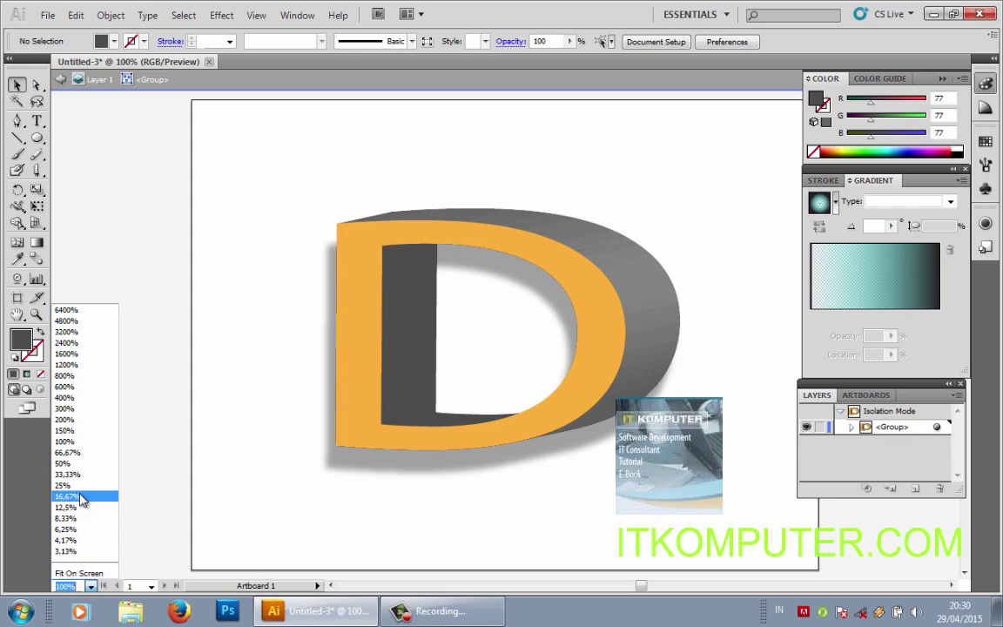
left_click(79, 453)
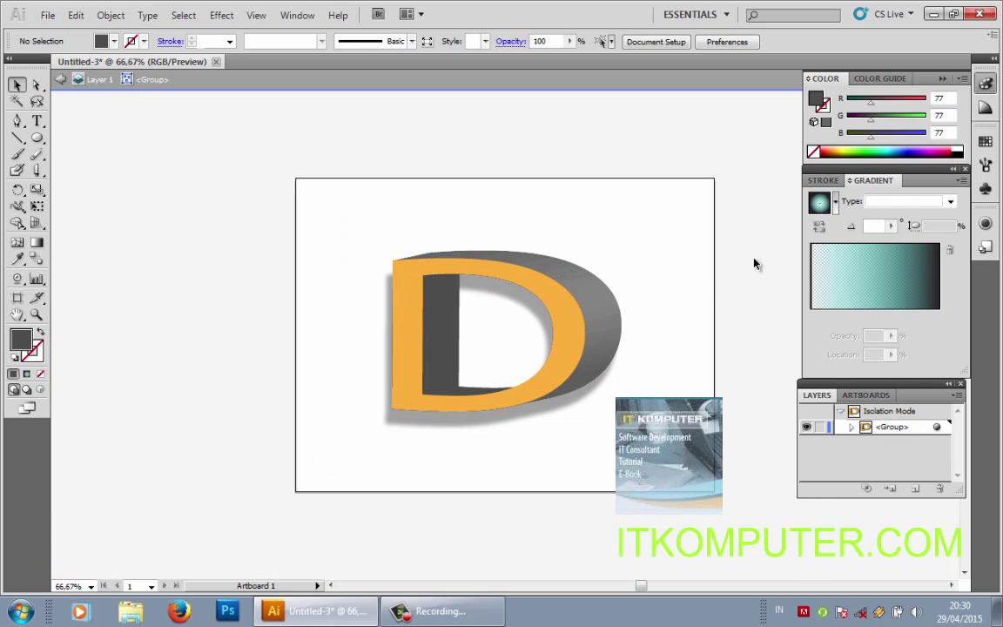